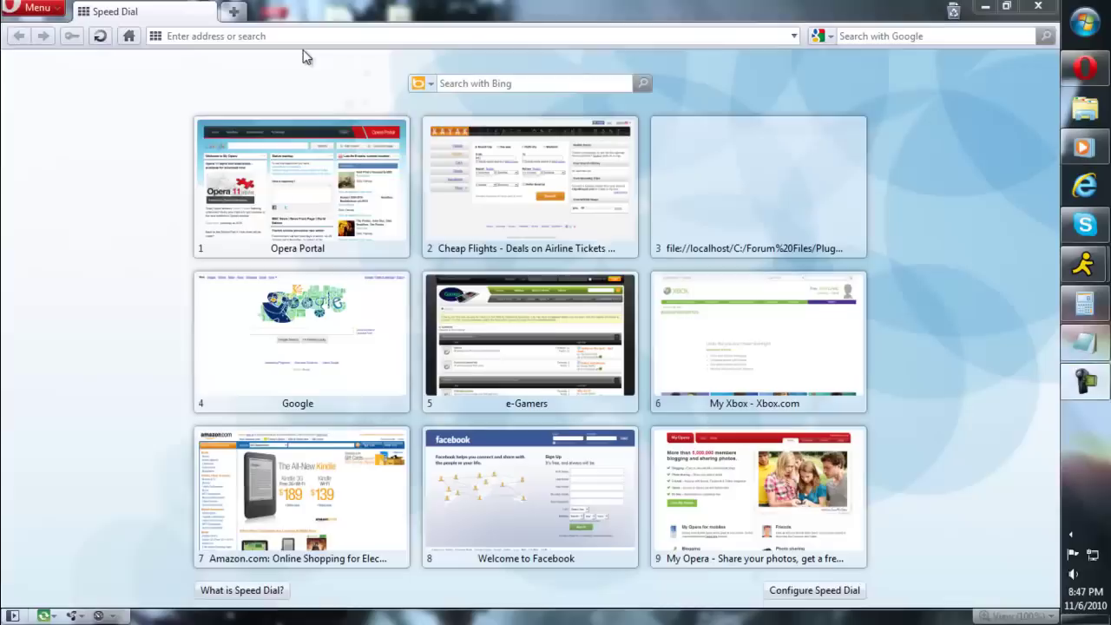
# Load the MyBB home page at mybb.com in the current tab
pyautogui.click(329, 37)
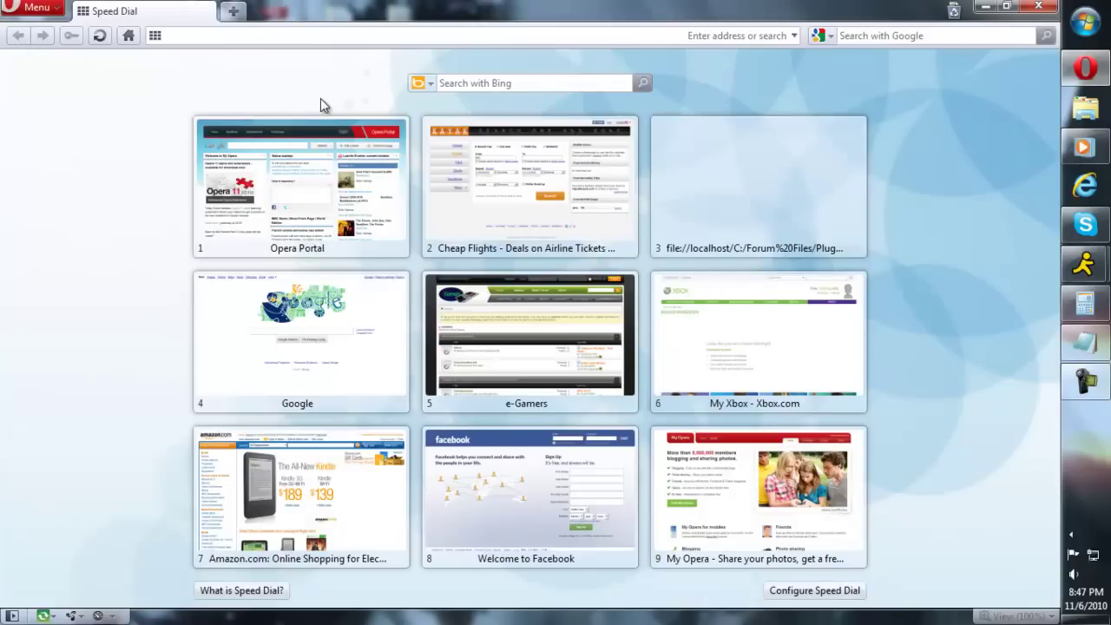
pyautogui.write('m')
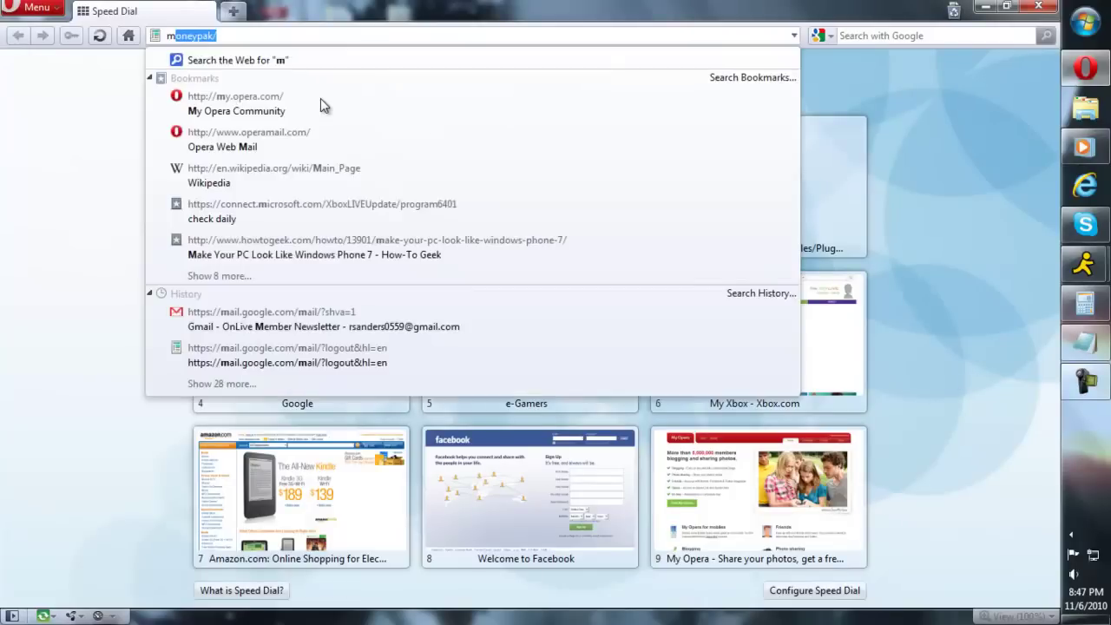
pyautogui.write('ybb.c')
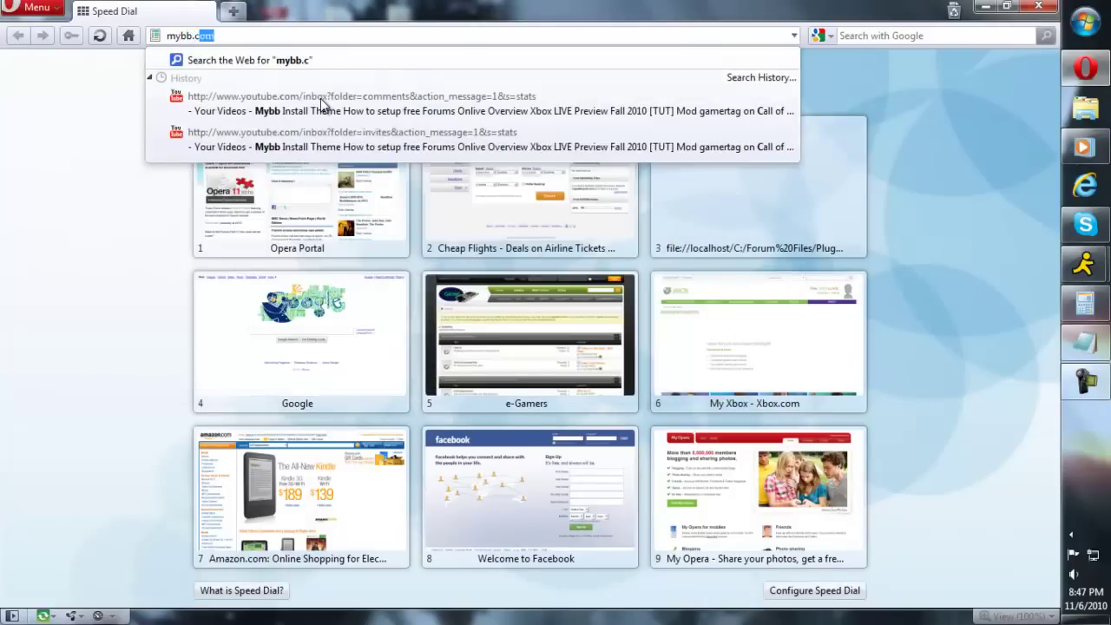
pyautogui.press('Return')
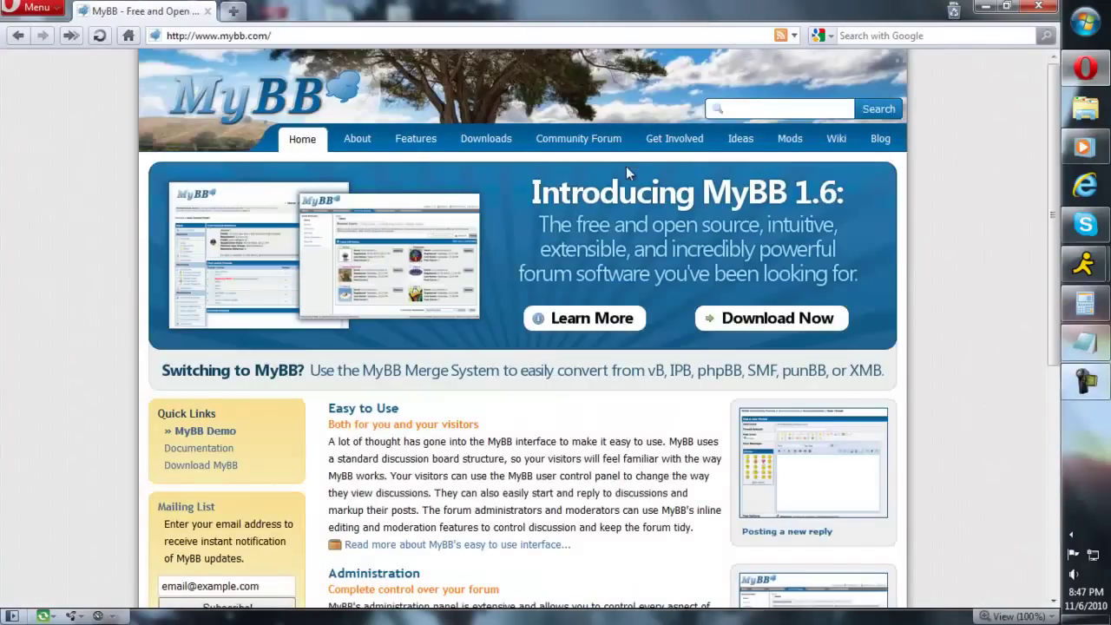
# Open the MyBB Mods site's Mods & Plugins category list and scroll through it
pyautogui.click(788, 142)
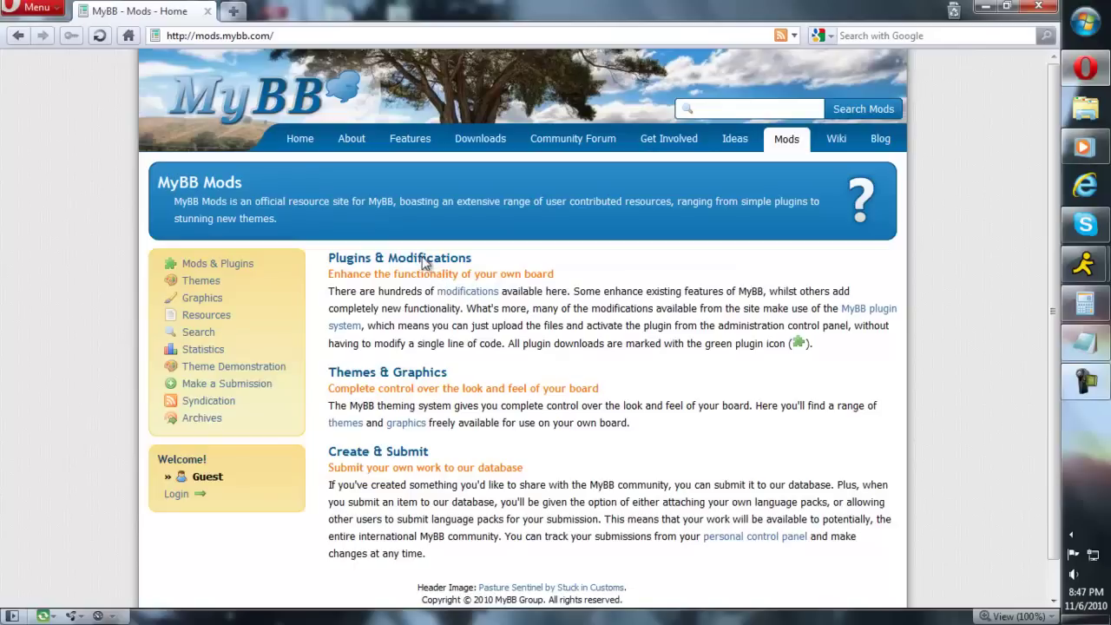
pyautogui.click(197, 269)
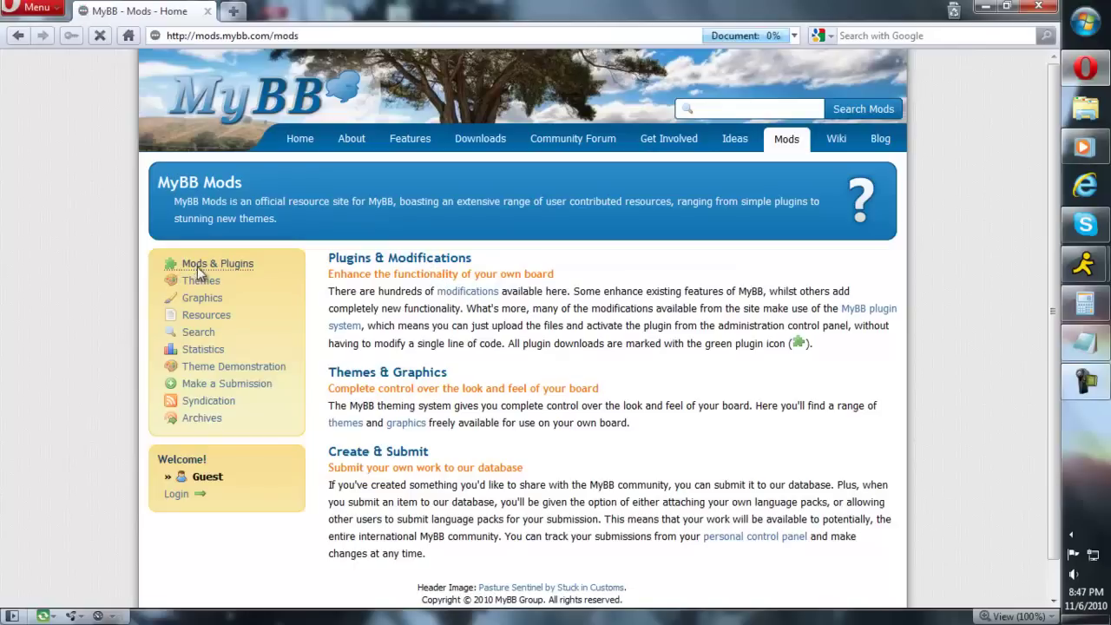
pyautogui.scroll(-5, 484, 365)
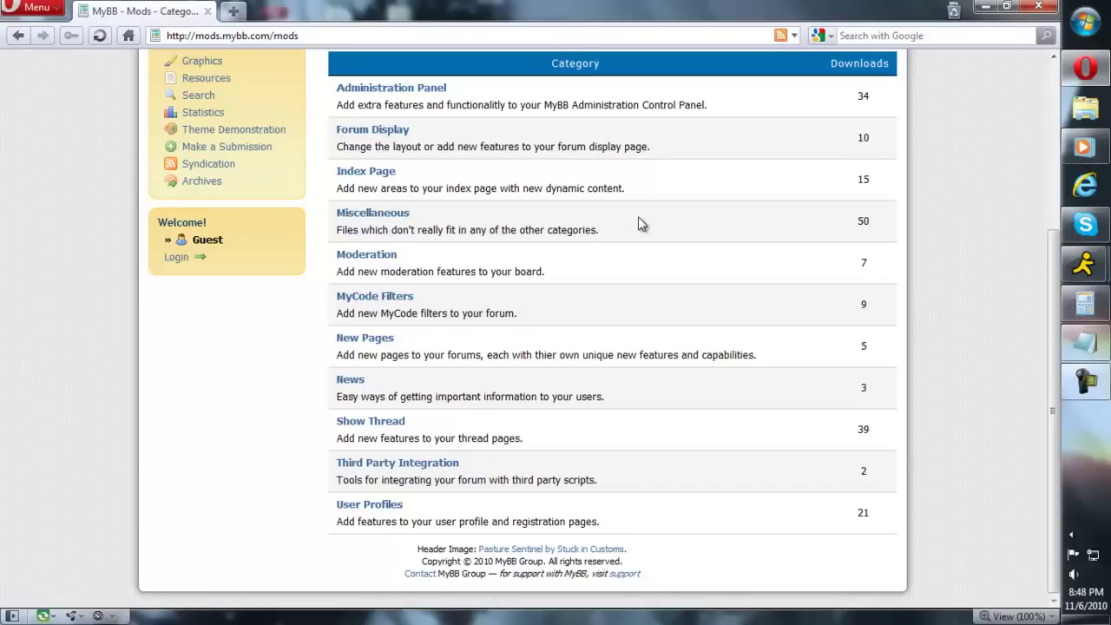
# Glance at the Index Page category, then go back and open the Miscellaneous plugin category
pyautogui.click(377, 173)
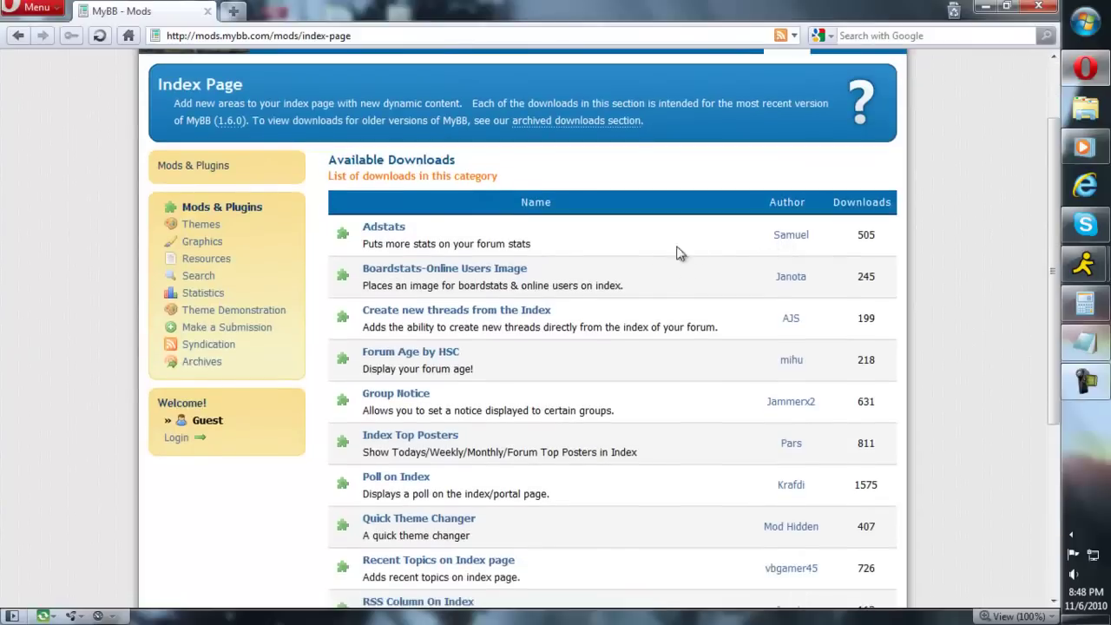
pyautogui.hotkey('alt', 'Left')
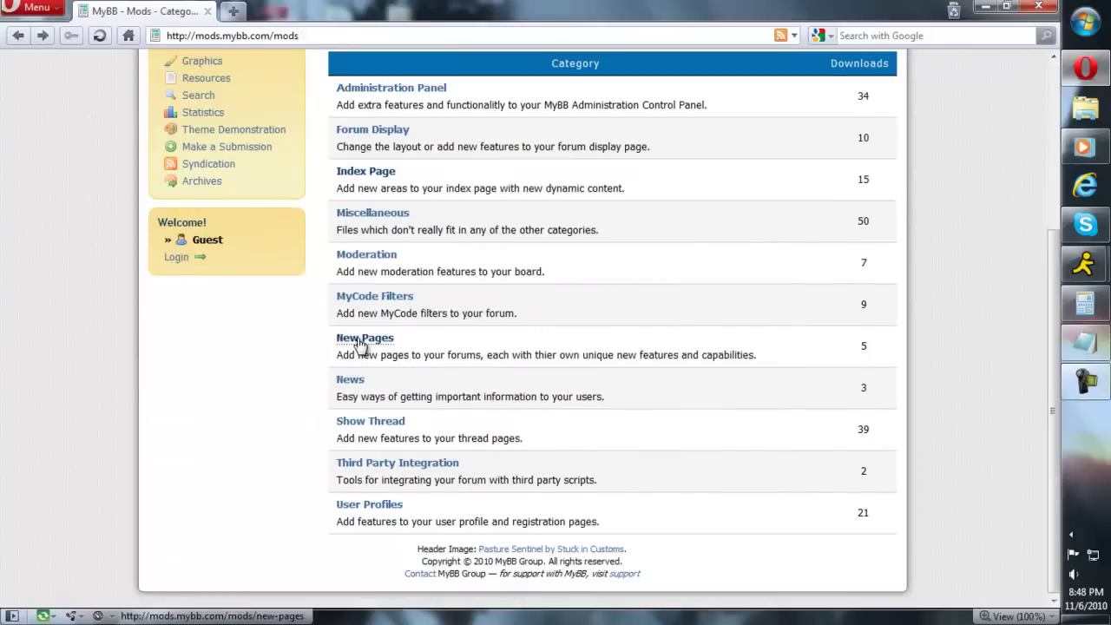
pyautogui.click(380, 219)
pyautogui.scroll(-3, 512, 299)
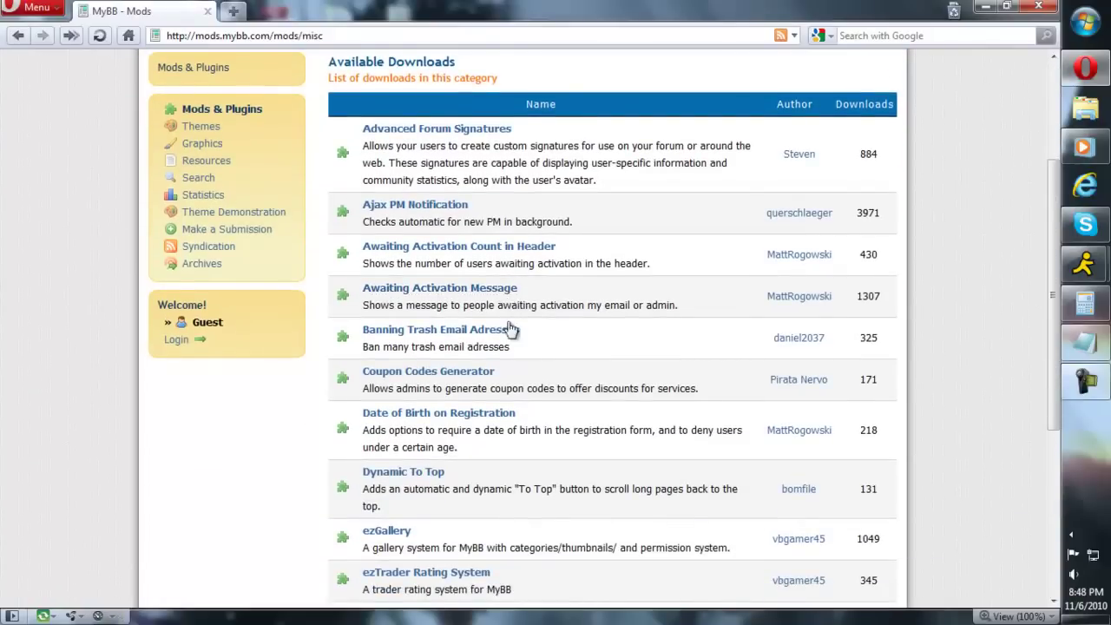
pyautogui.scroll(-3, 508, 365)
pyautogui.scroll(-4, 505, 359)
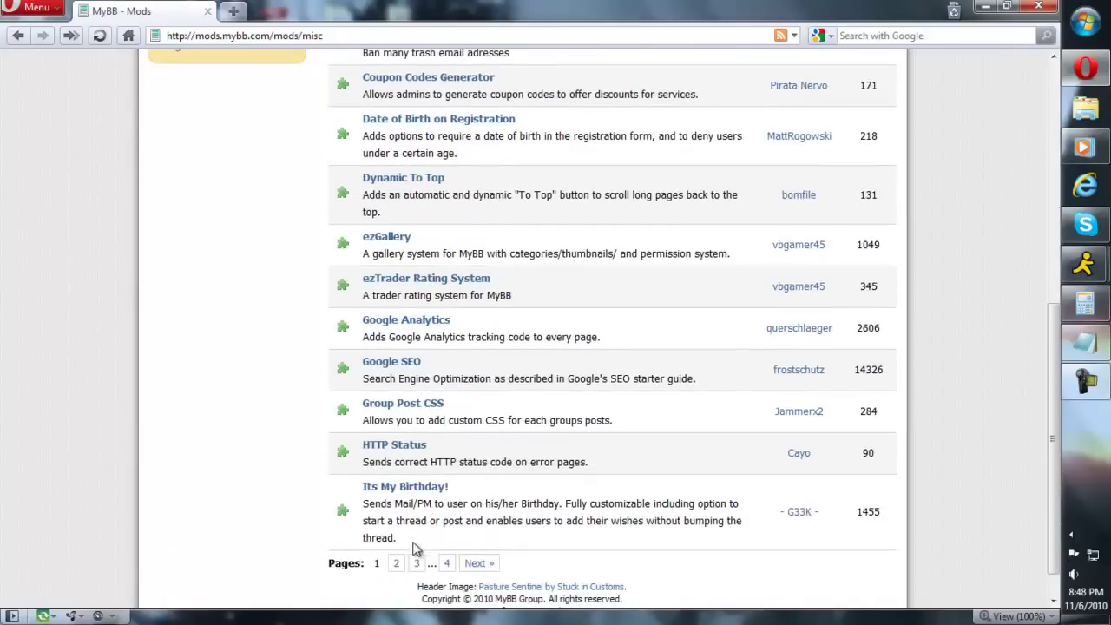
# Page through Miscellaneous plugins pages 2 and 3, scrolling down to the Rules plugin
pyautogui.click(396, 562)
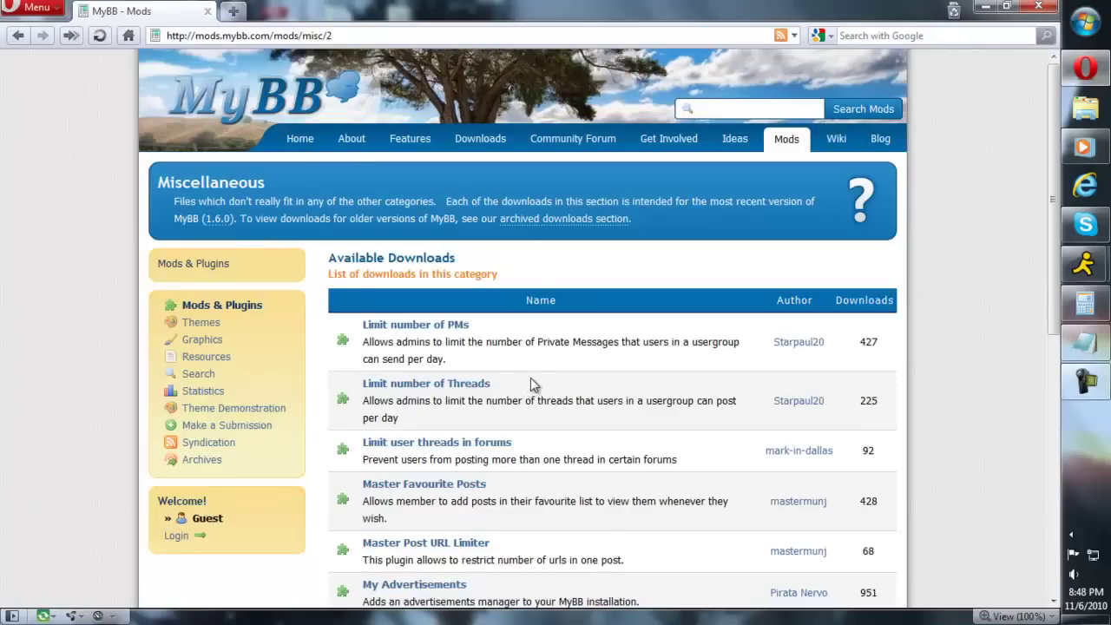
pyautogui.scroll(-4, 531, 377)
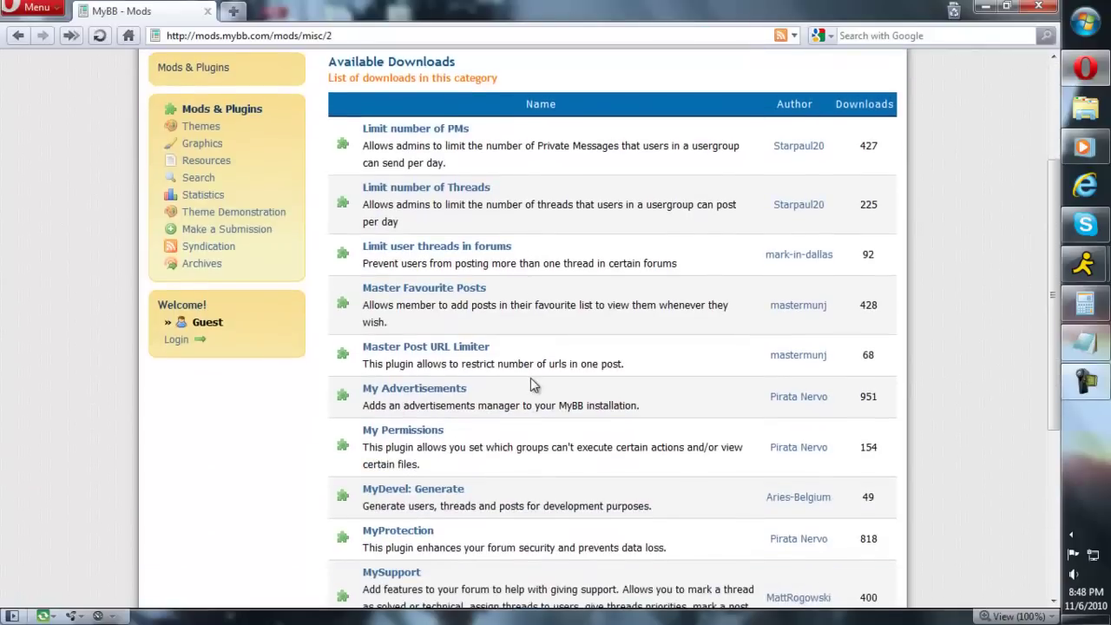
pyautogui.scroll(-2, 533, 380)
pyautogui.scroll(-1, 536, 393)
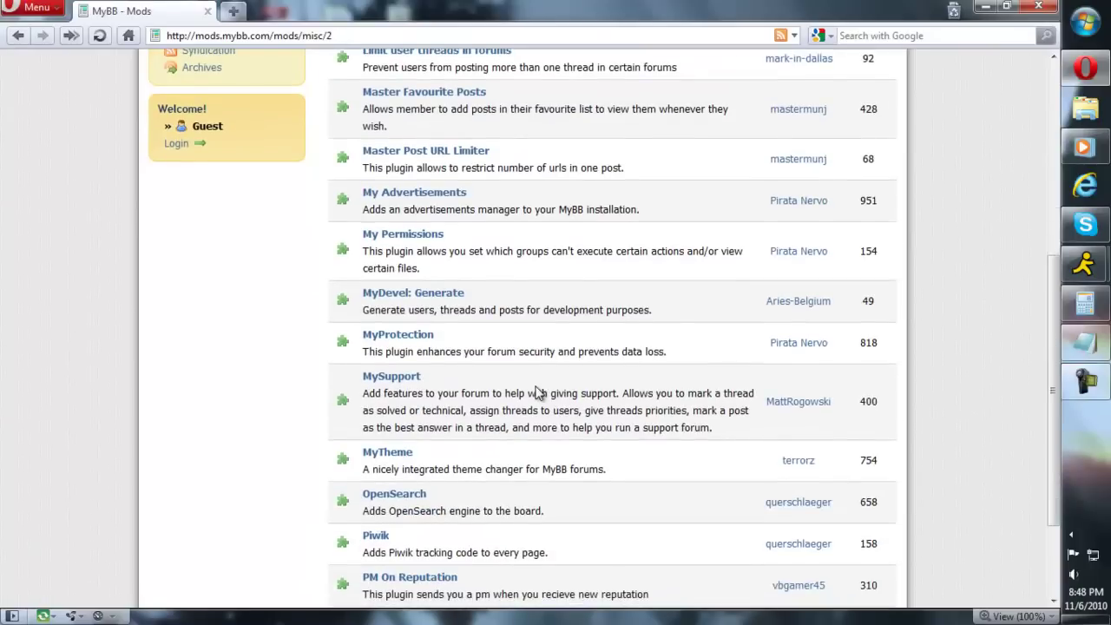
pyautogui.scroll(-1, 536, 394)
pyautogui.scroll(-1, 536, 393)
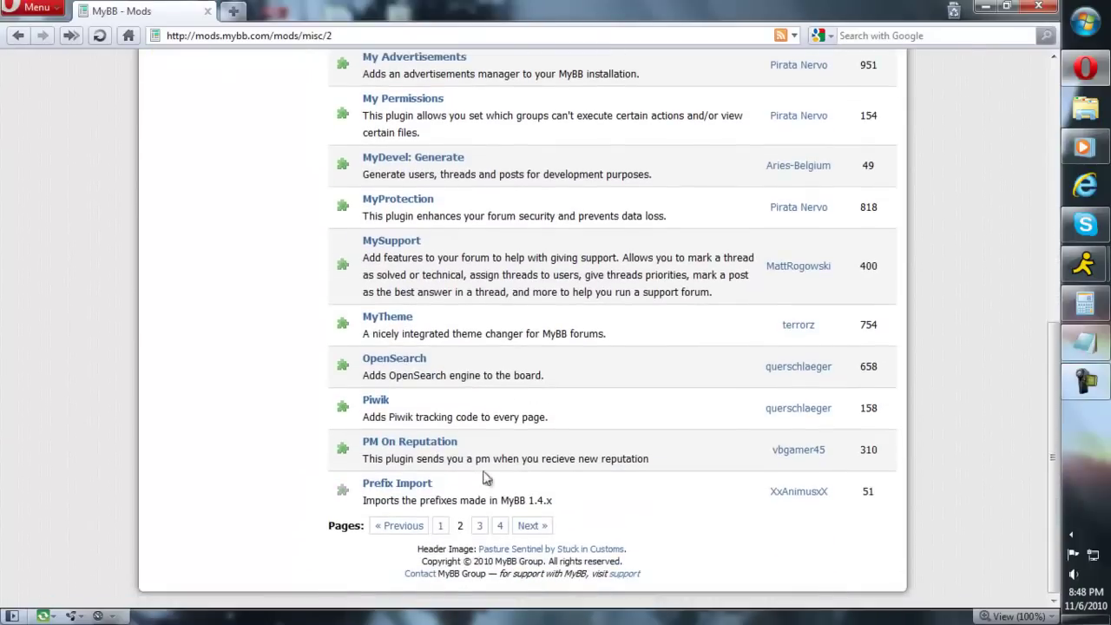
pyautogui.click(481, 527)
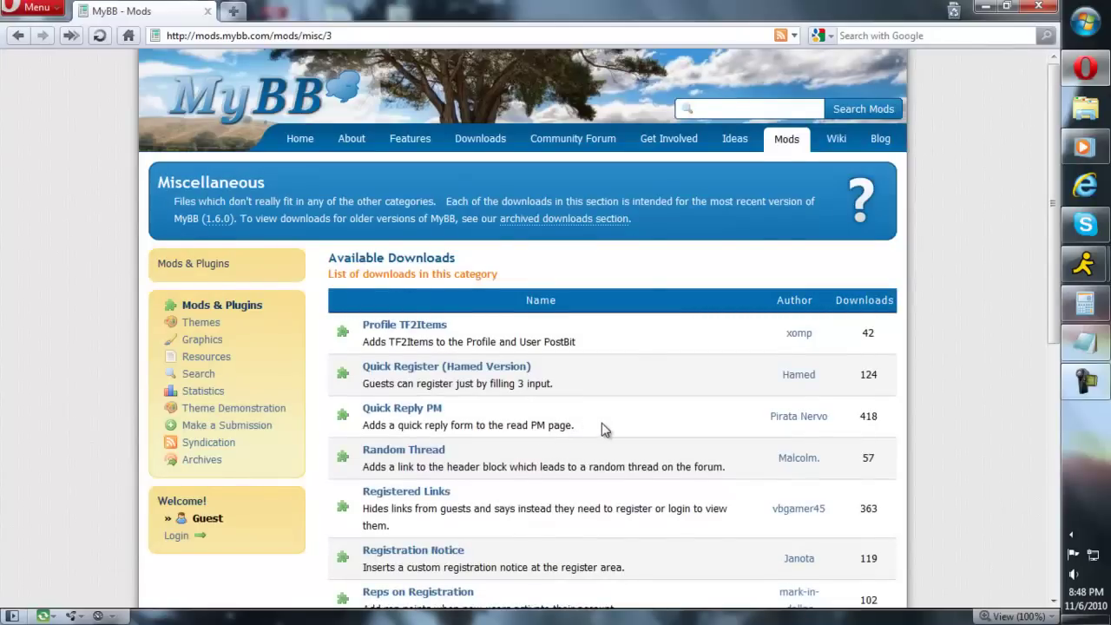
pyautogui.scroll(-1, 601, 426)
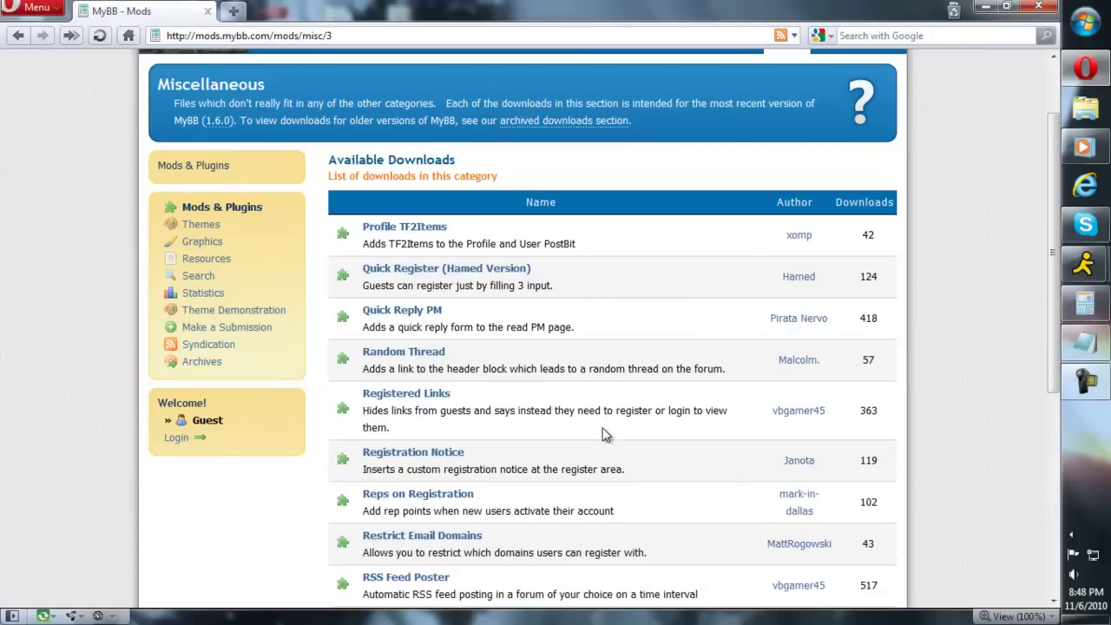
pyautogui.scroll(-1, 477, 322)
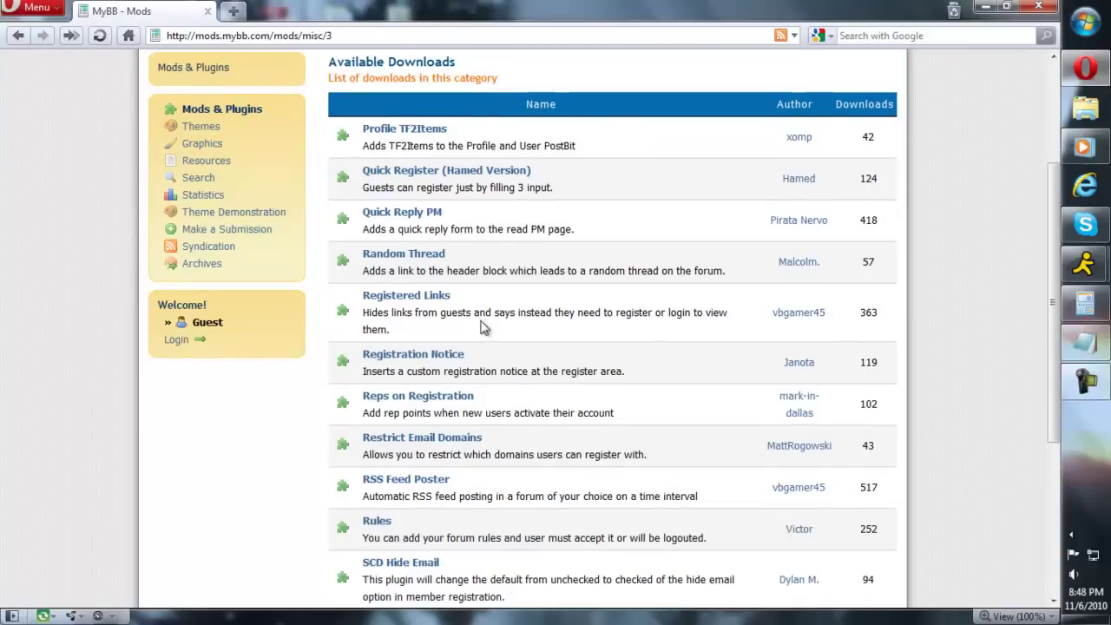
pyautogui.scroll(-1, 561, 375)
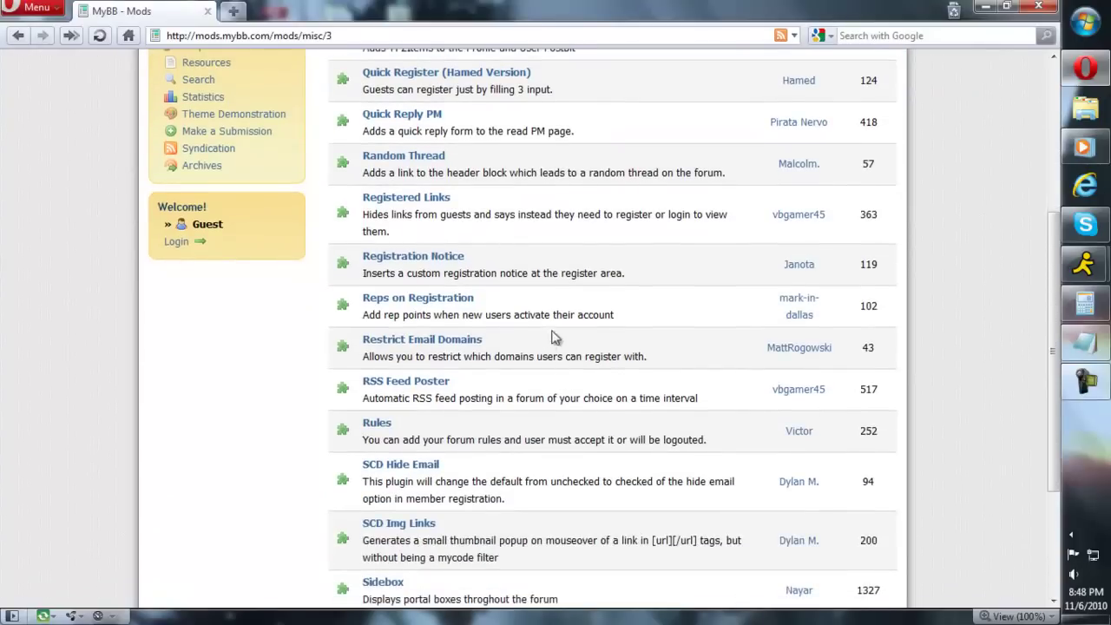
# Open the Rules plugin's page and go to its Download License page
pyautogui.click(379, 426)
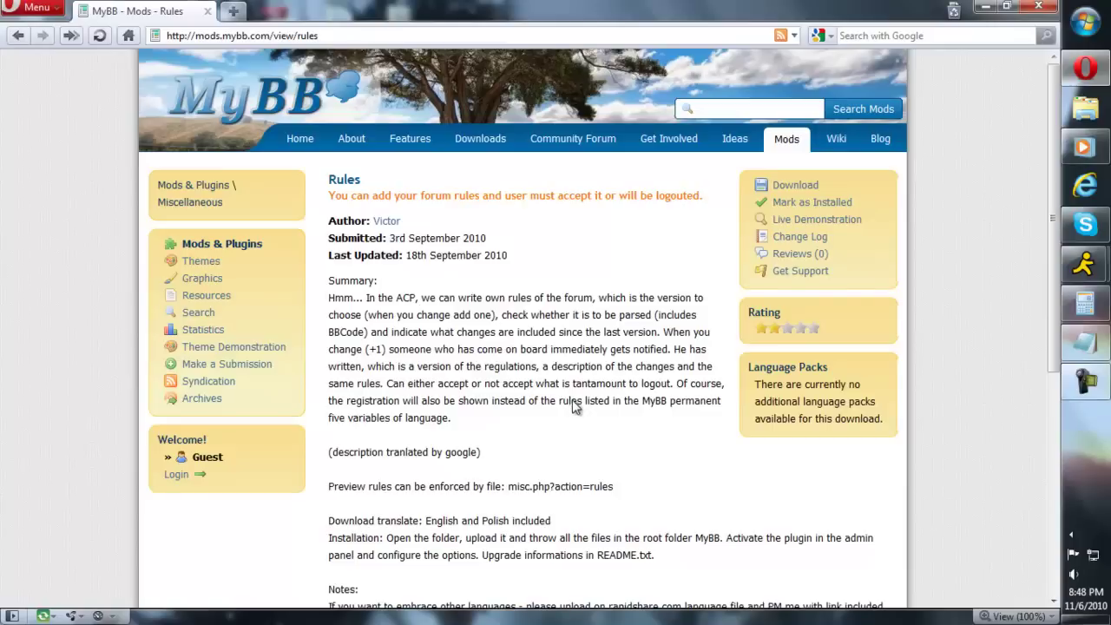
pyautogui.click(796, 187)
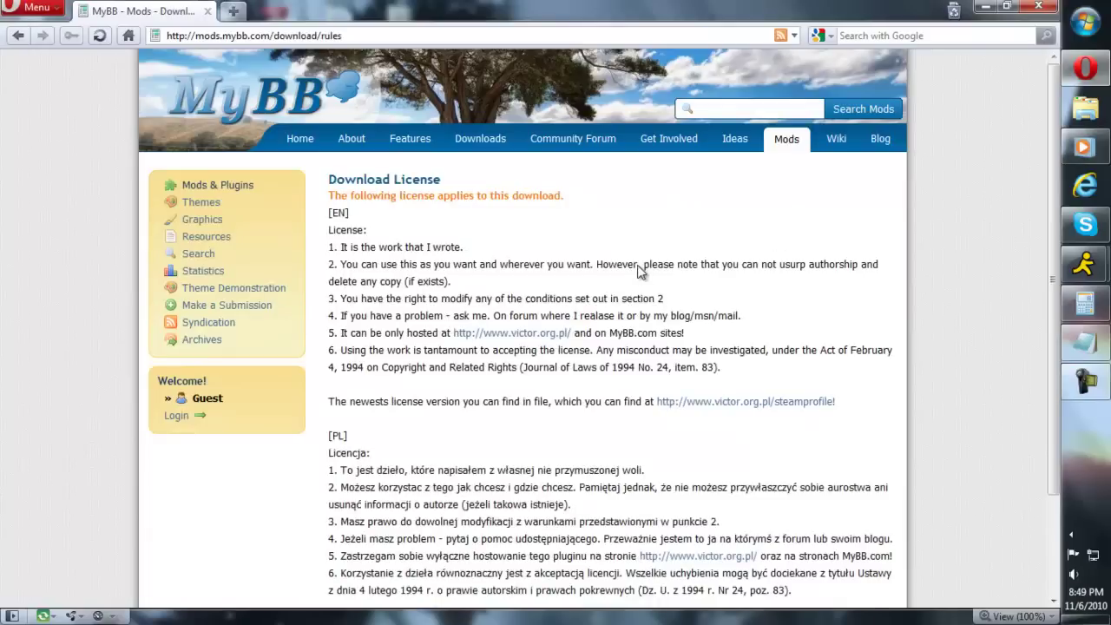
pyautogui.scroll(-3, 638, 271)
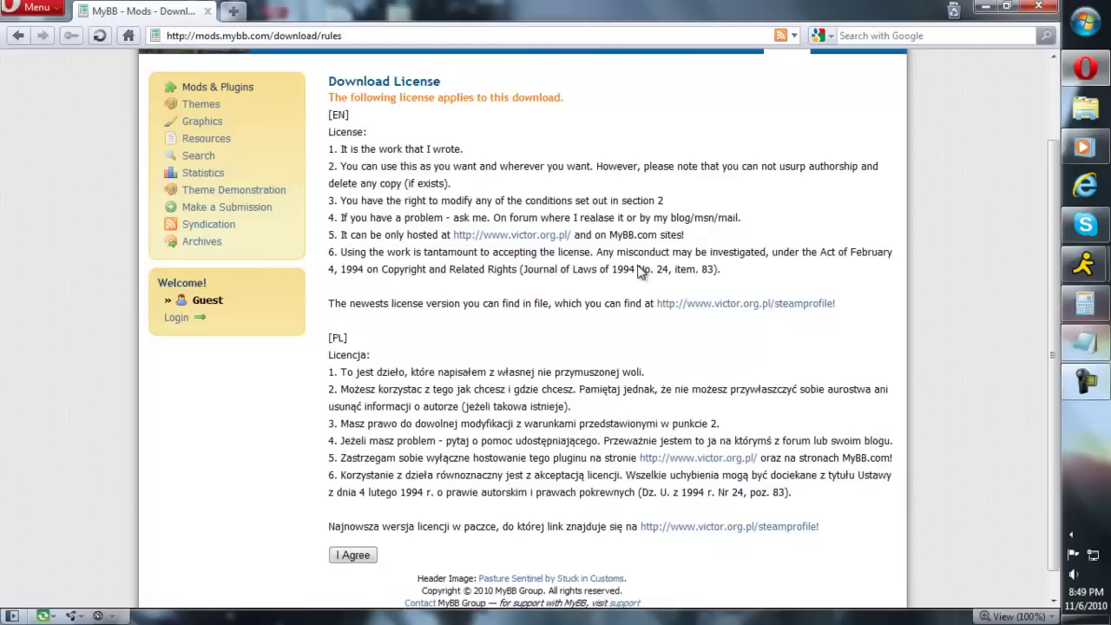
# Accept the license and save the rules zip into a new 'Plugins' folder under Forum files
pyautogui.click(373, 559)
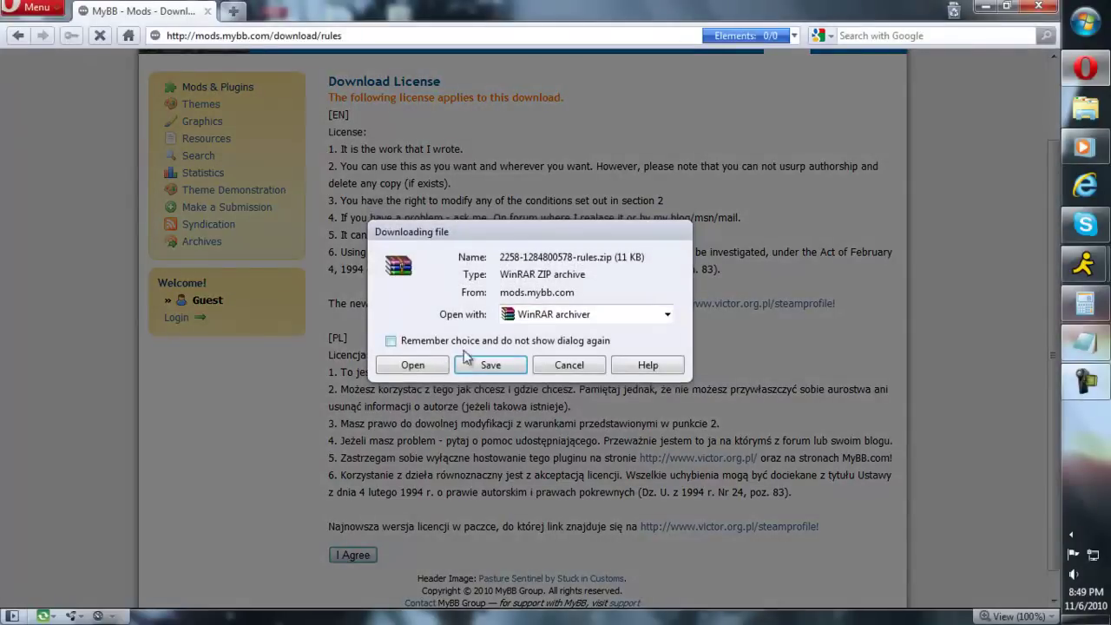
pyautogui.click(470, 363)
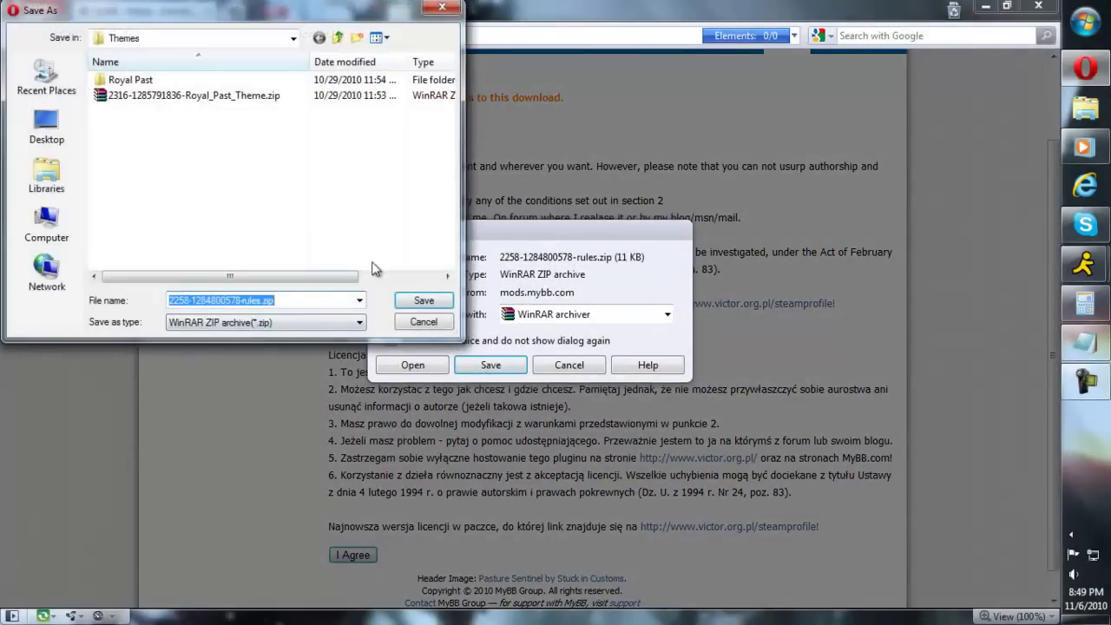
pyautogui.click(337, 38)
pyautogui.click(356, 38)
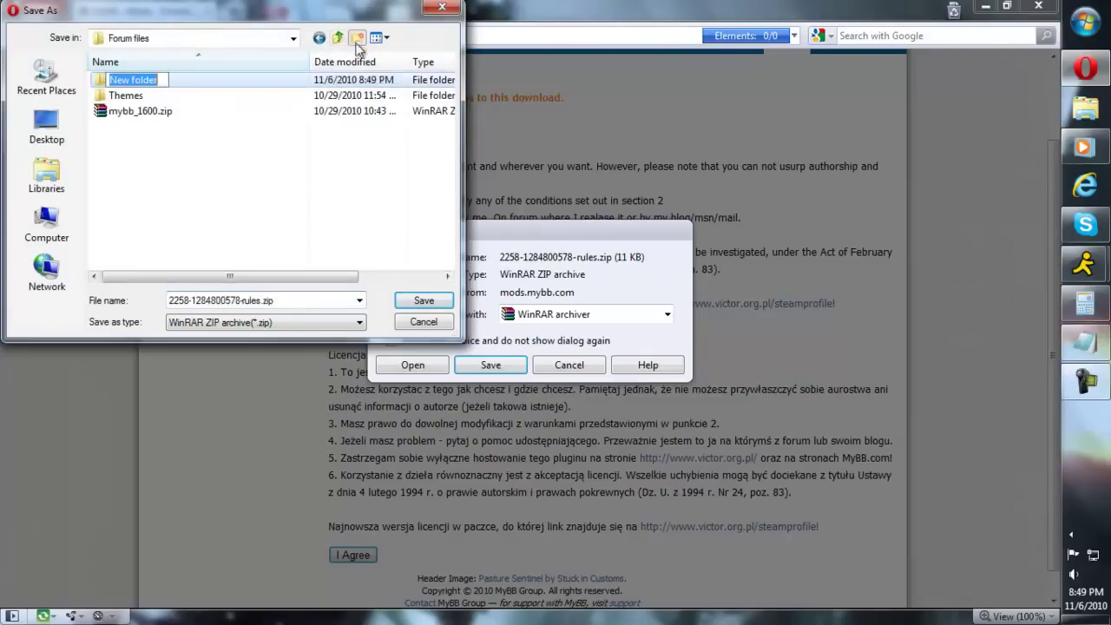
pyautogui.write('Pl')
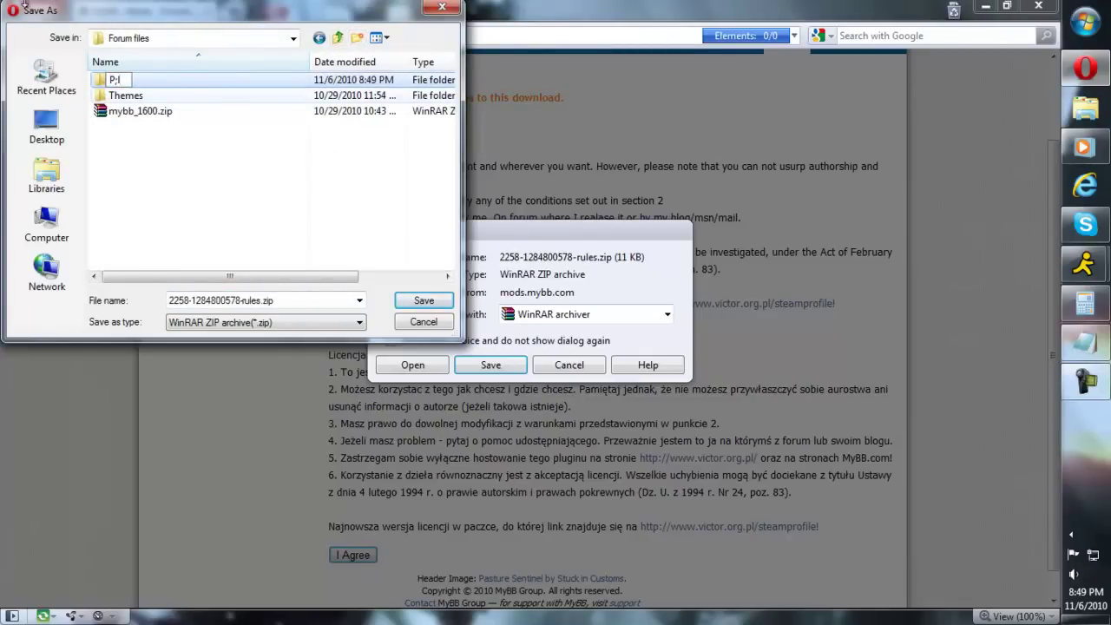
pyautogui.press('BackSpace')
pyautogui.write('lugins')
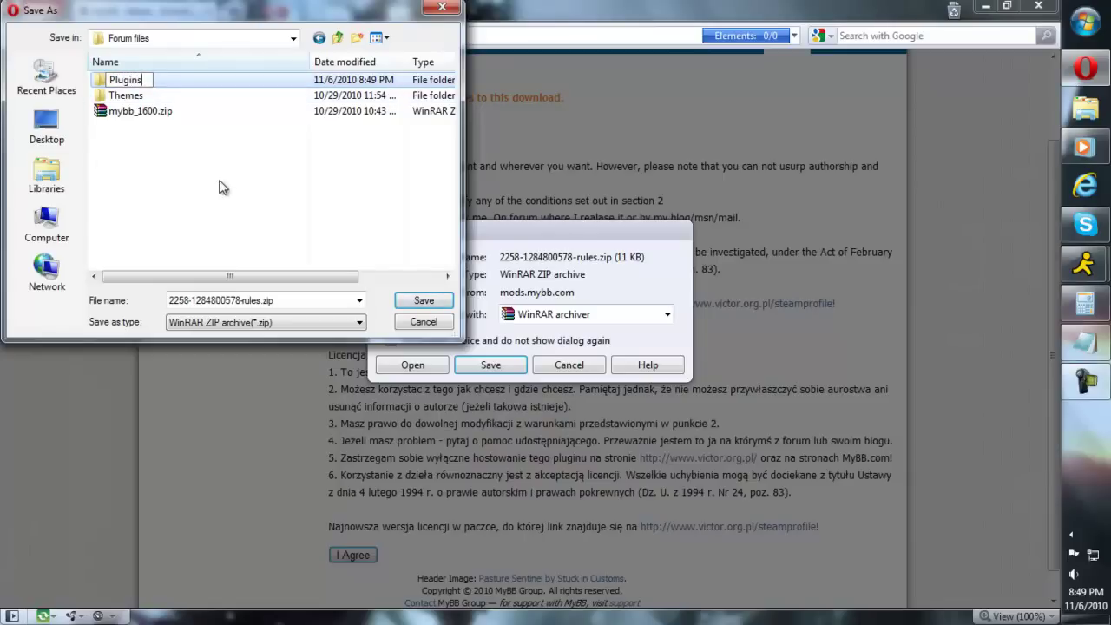
pyautogui.click(204, 85)
pyautogui.doubleClick(205, 84)
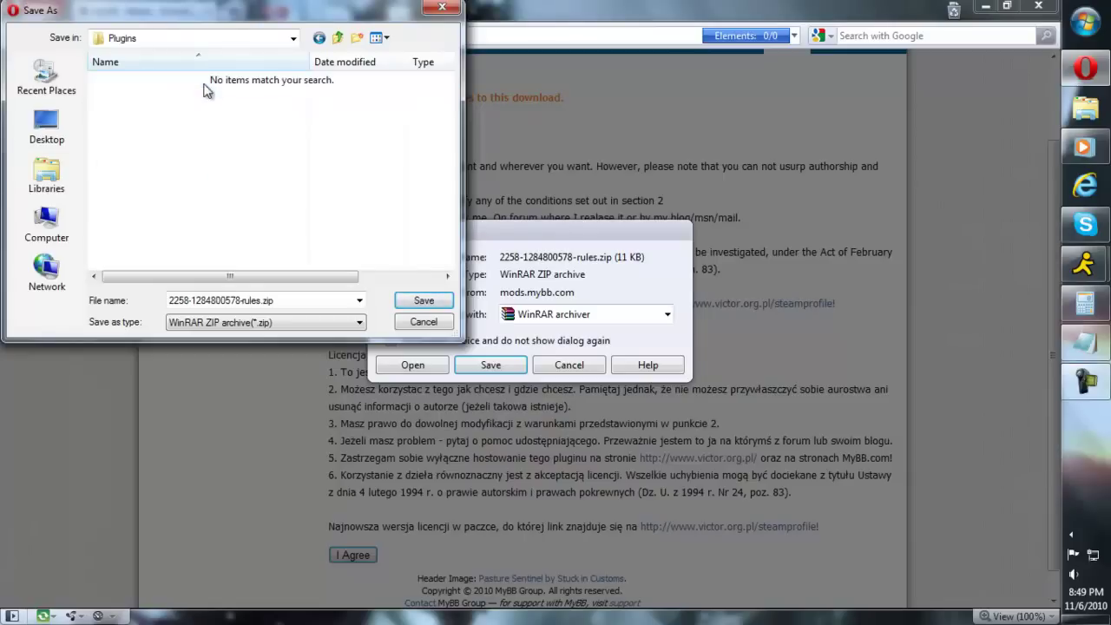
pyautogui.click(422, 301)
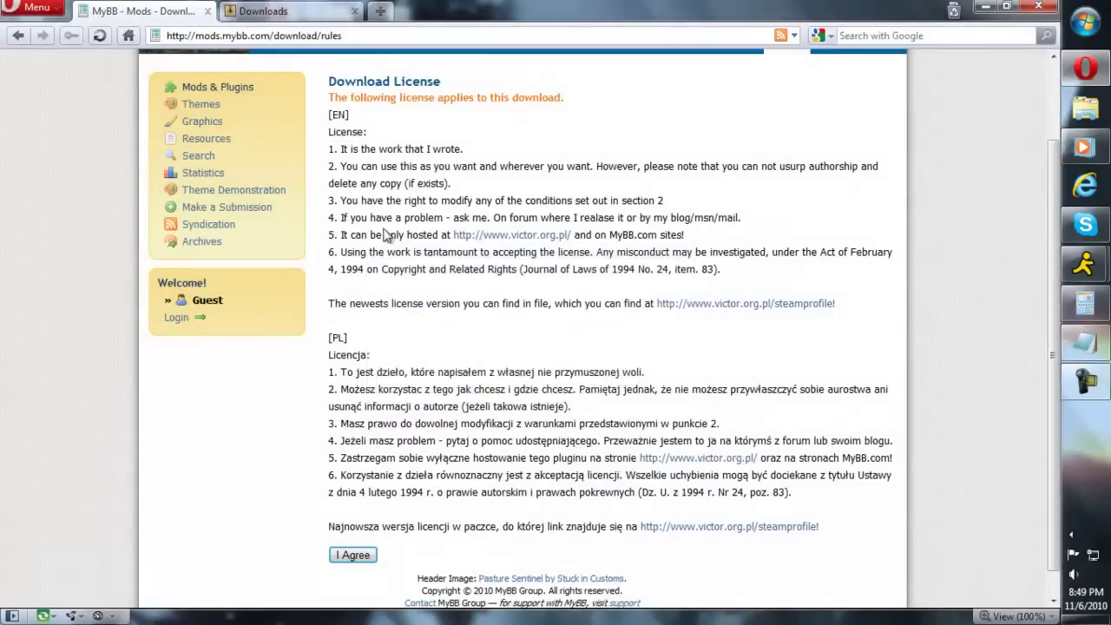
# Confirm the 11 KB rules zip finished downloading, then open a new Speed Dial tab
pyautogui.click(318, 13)
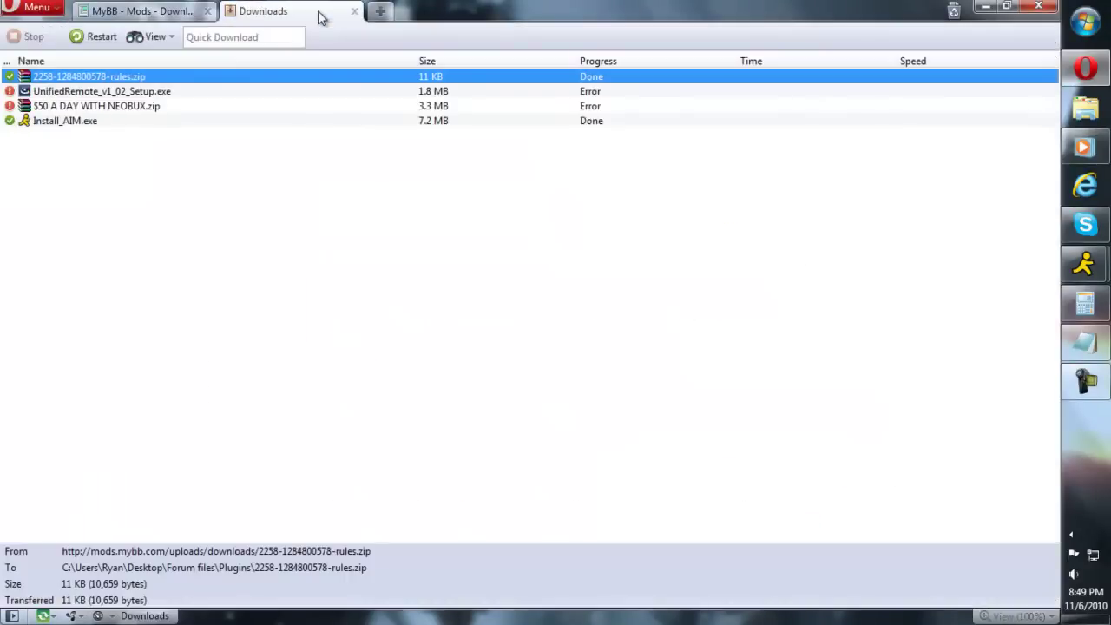
pyautogui.click(183, 12)
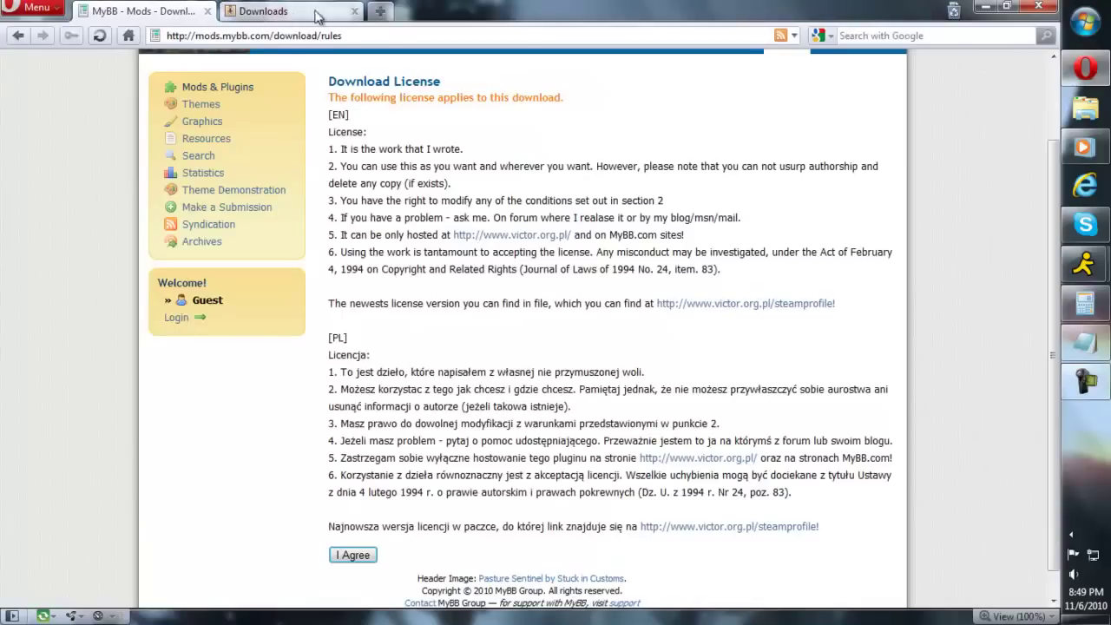
pyautogui.click(383, 11)
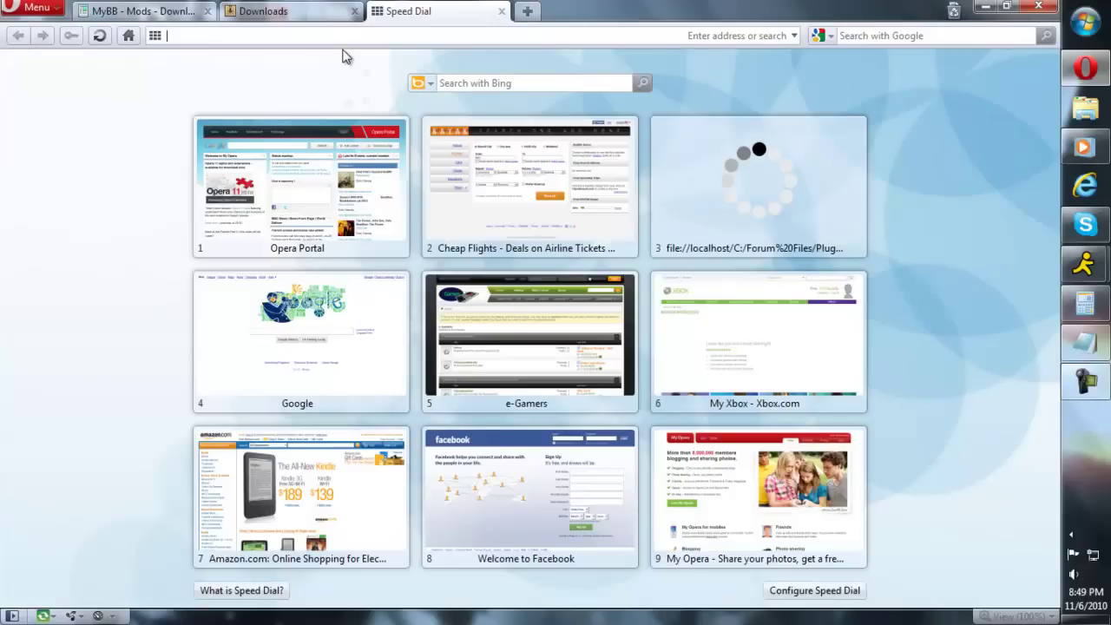
# Open the byethost control panel page from the address-bar suggestions
pyautogui.write('byt')
pyautogui.press('BackSpace')
pyautogui.press('BackSpace')
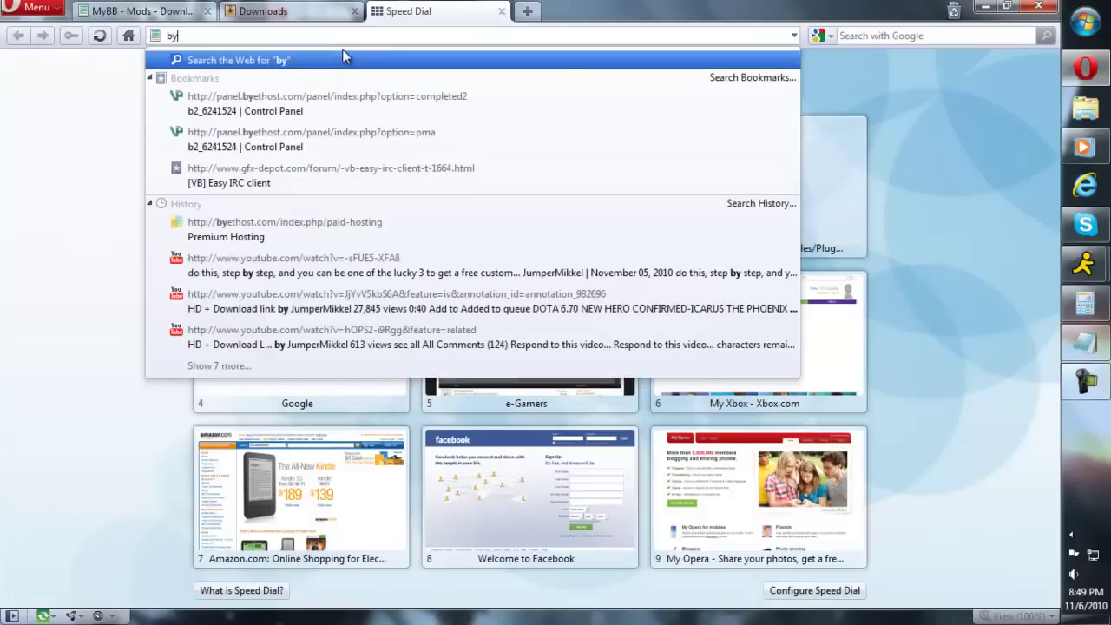
pyautogui.press('Down')
pyautogui.press('Down')
pyautogui.press('Up')
pyautogui.press('Return')
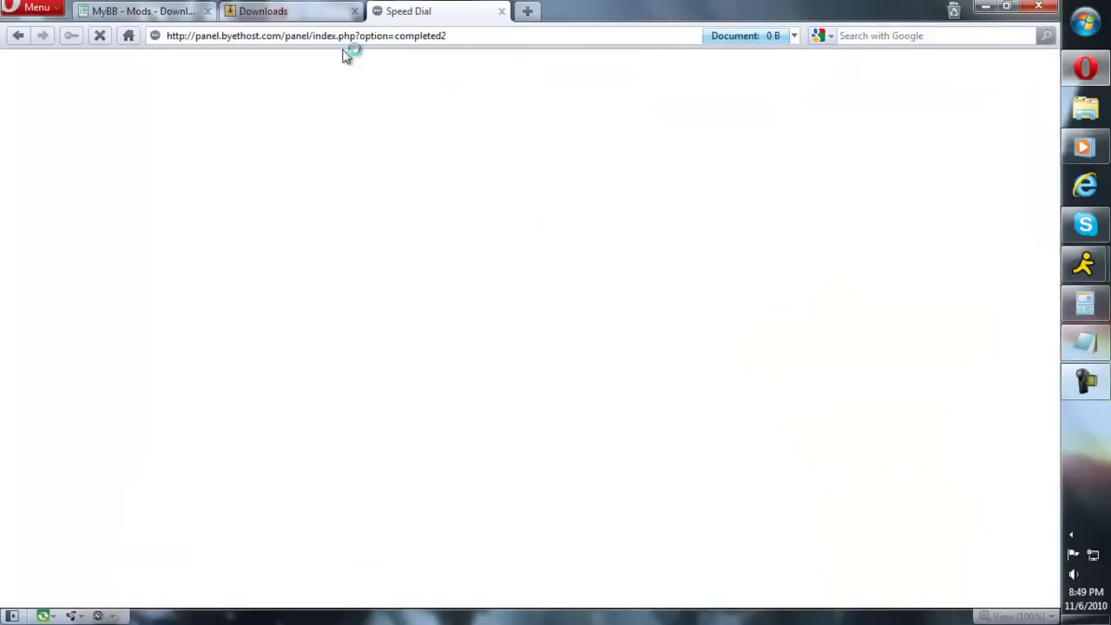
# Log into VistaPanel with the hosting account username and open the Online File Manager
pyautogui.click(553, 117)
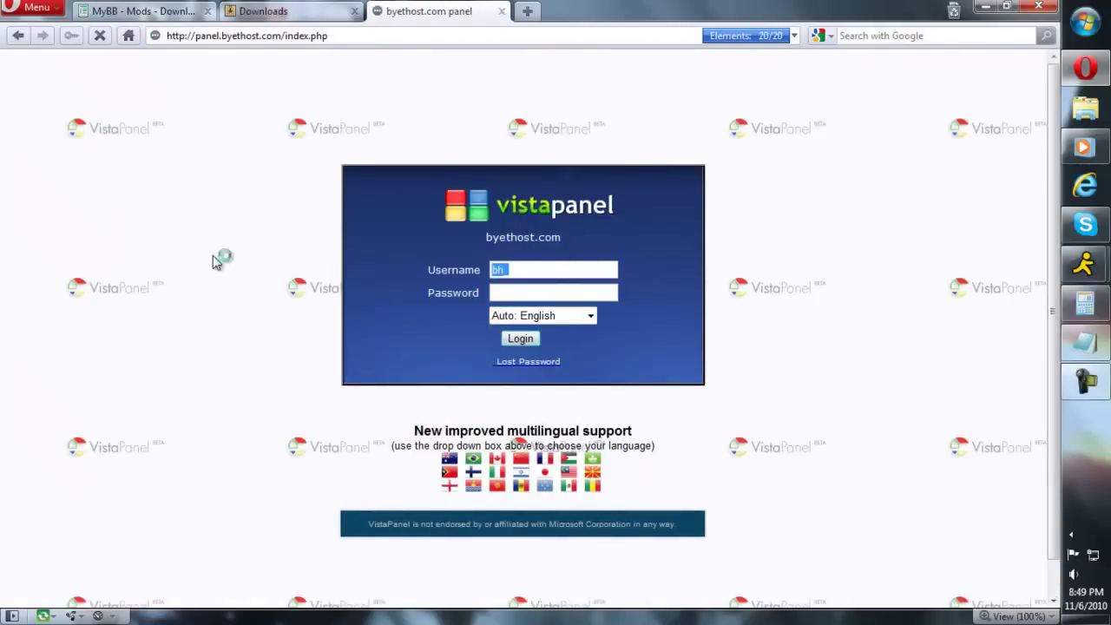
pyautogui.write('b2_6241524')
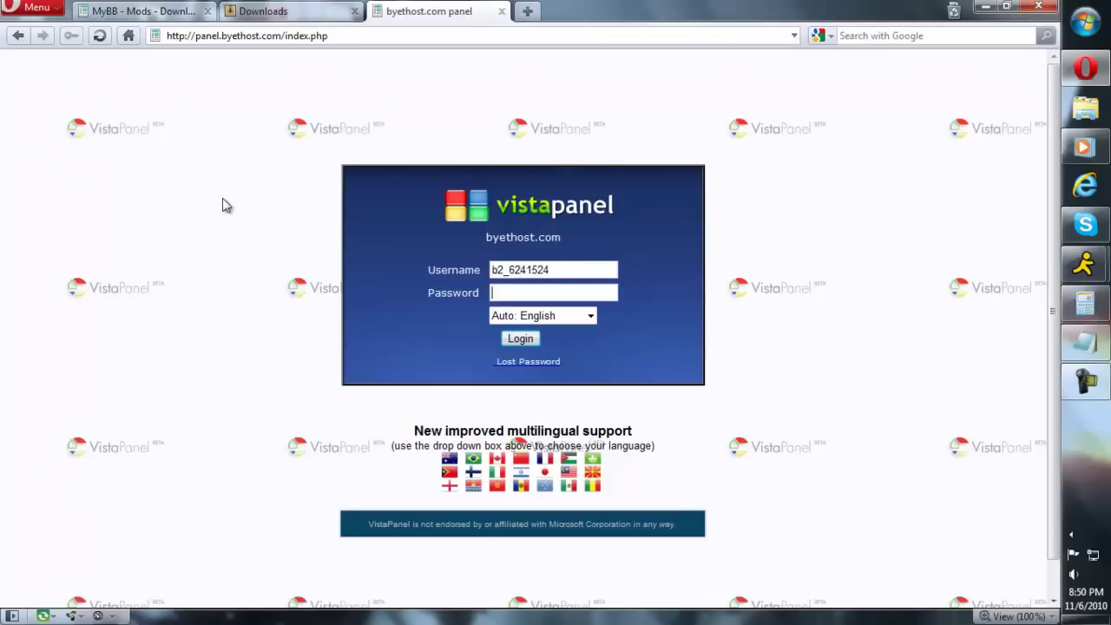
pyautogui.write('******')
pyautogui.press('Return')
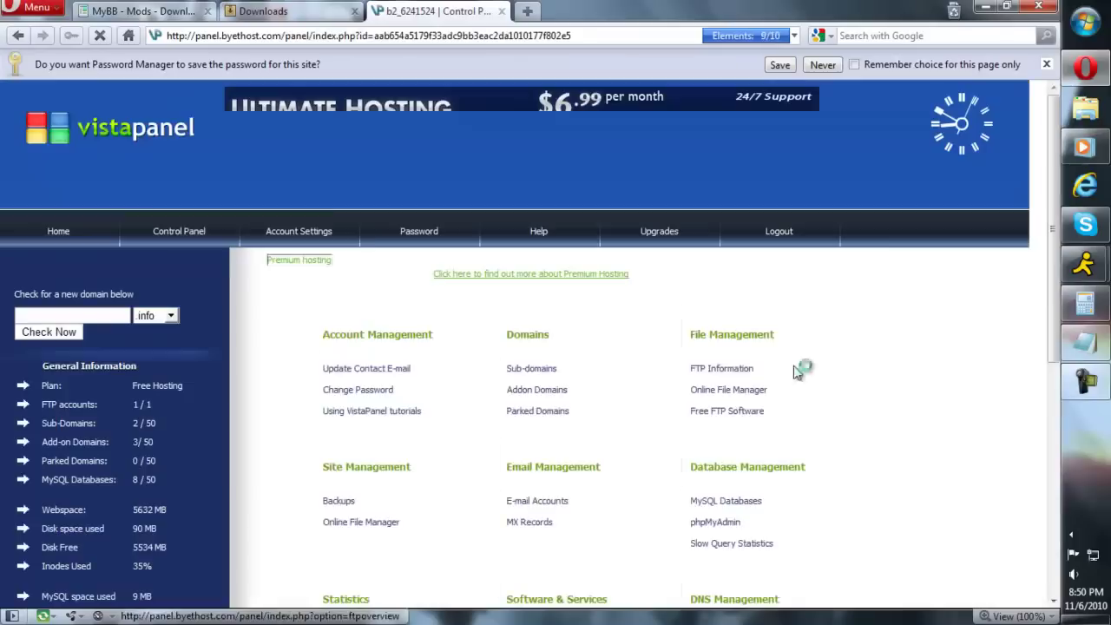
pyautogui.scroll(-2, 669, 442)
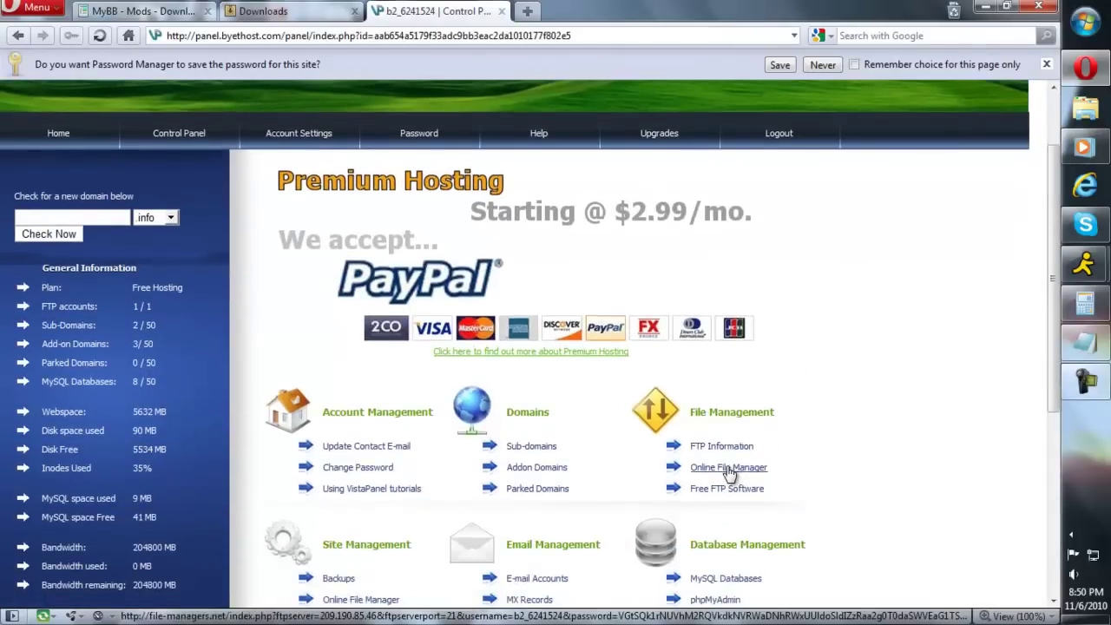
pyautogui.click(729, 469)
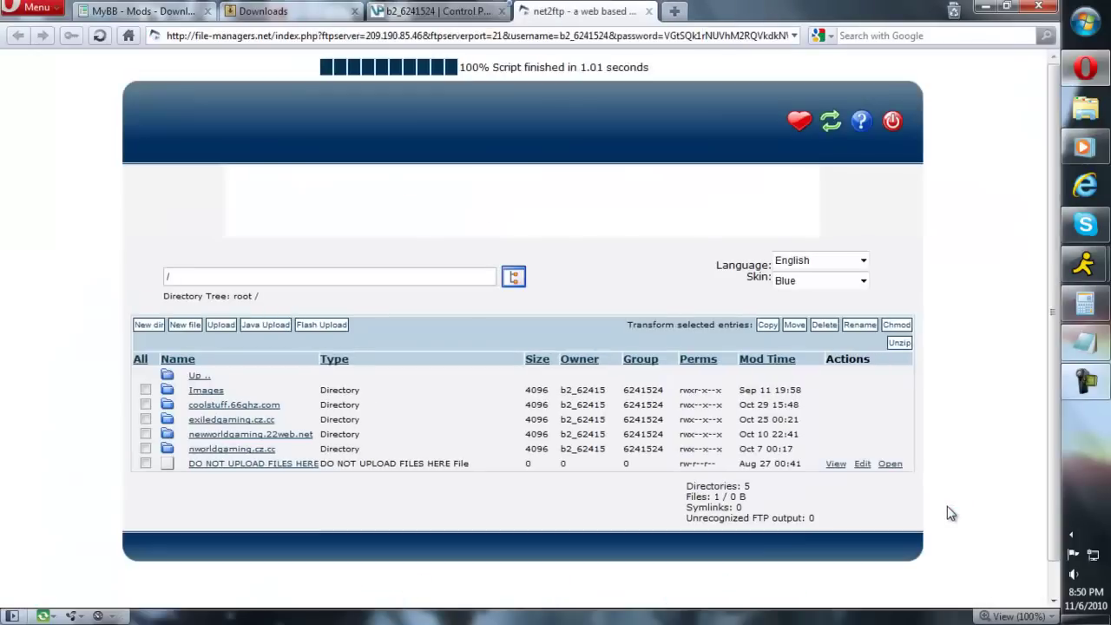
# Navigate net2ftp to /coolstuff.66ghz.com/htdocs, then minimize Opera to the desktop
pyautogui.click(242, 422)
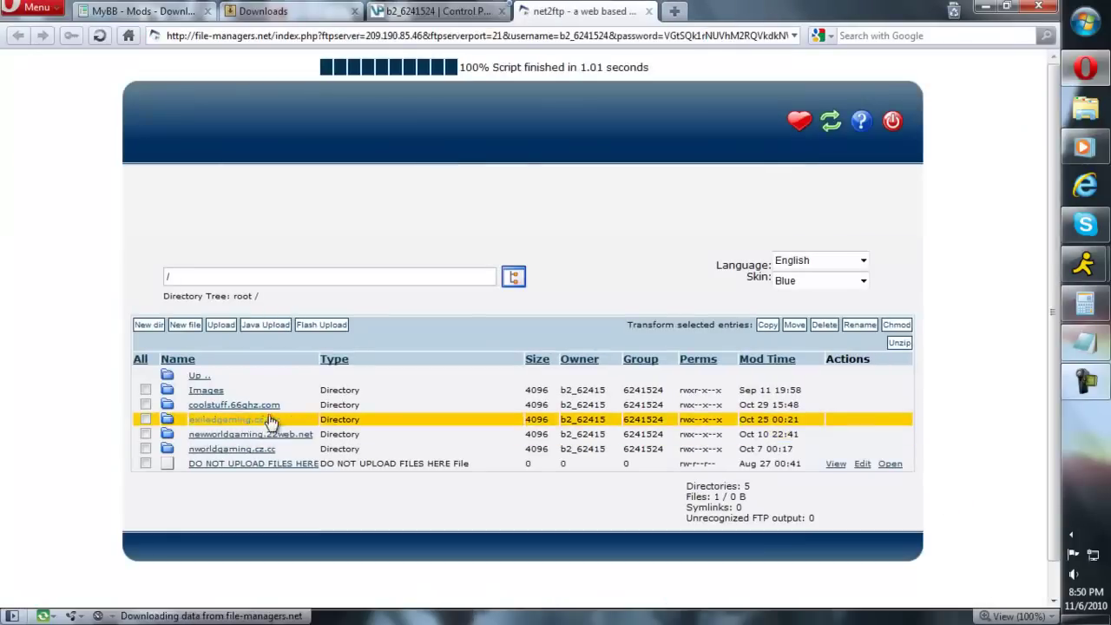
pyautogui.click(256, 405)
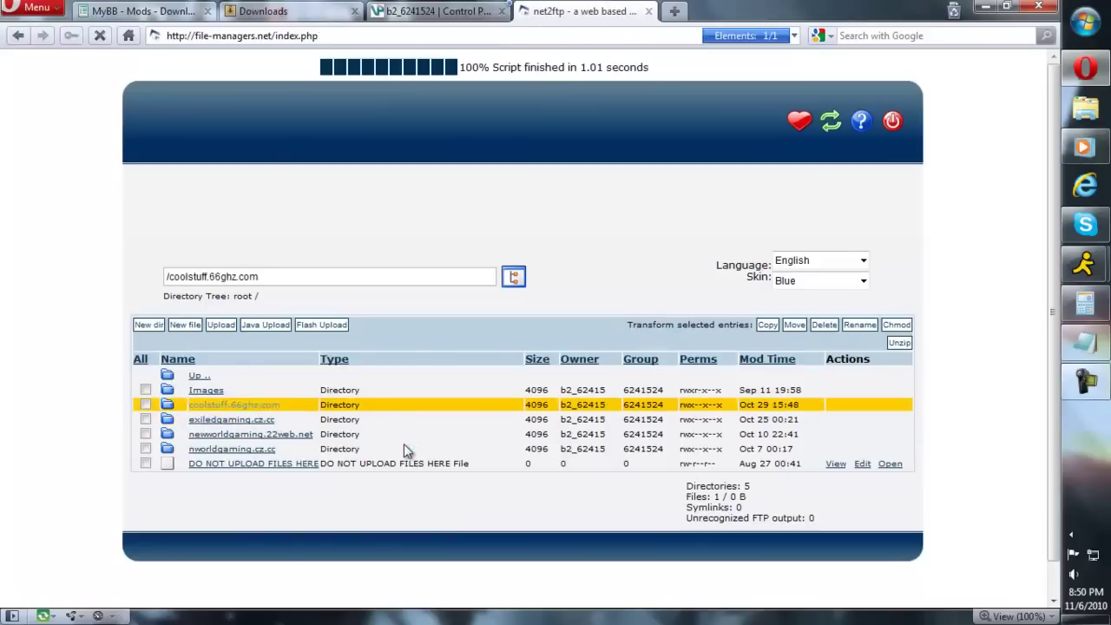
pyautogui.click(208, 391)
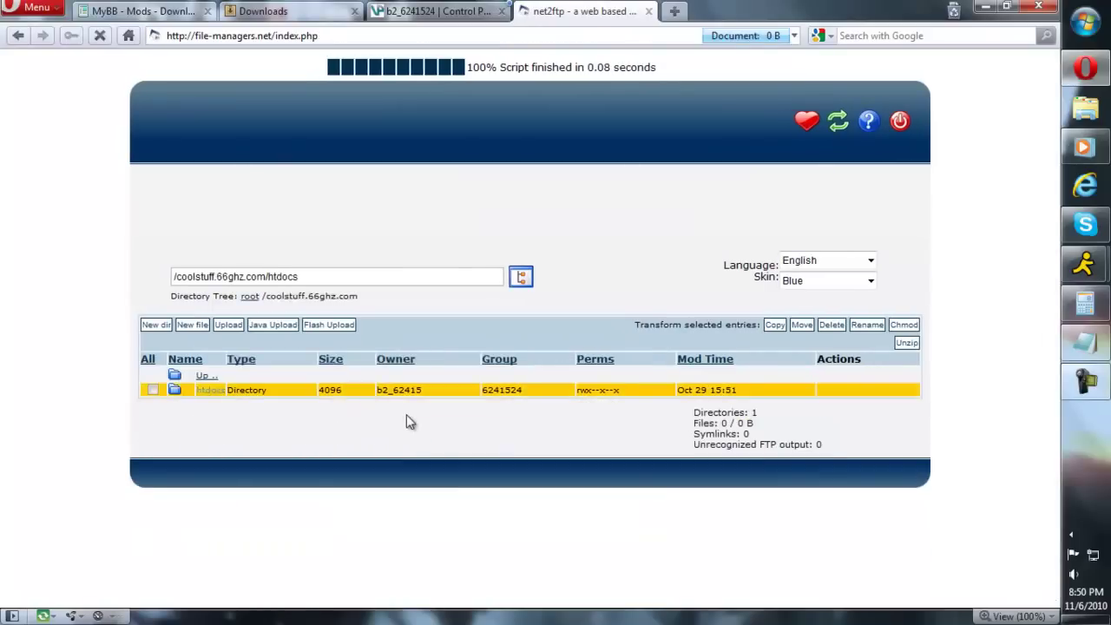
pyautogui.scroll(-3, 378, 428)
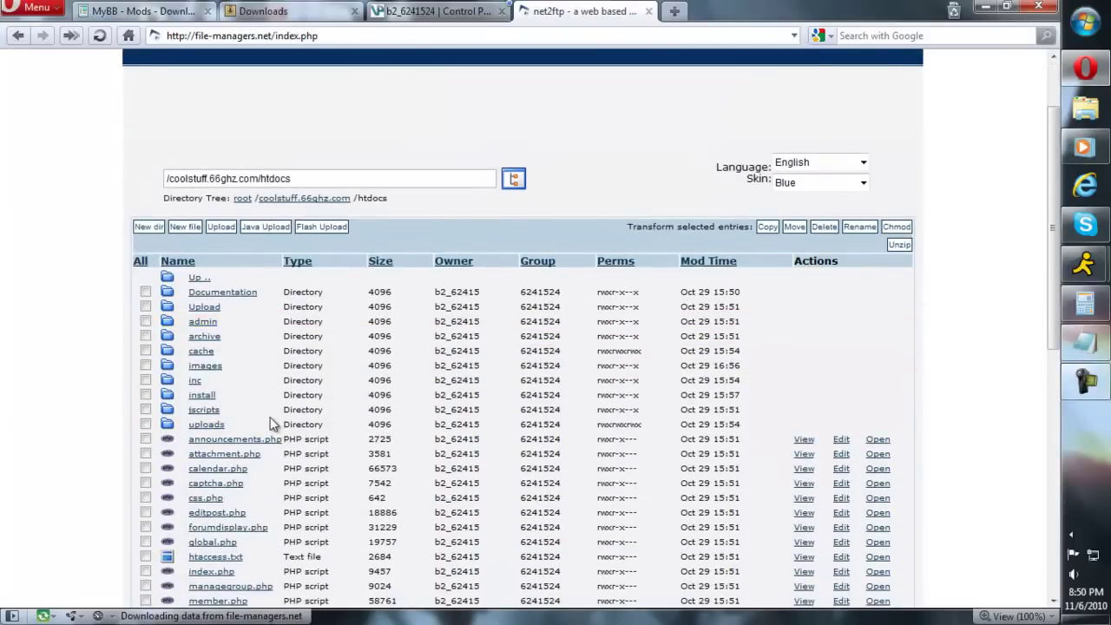
pyautogui.click(983, 7)
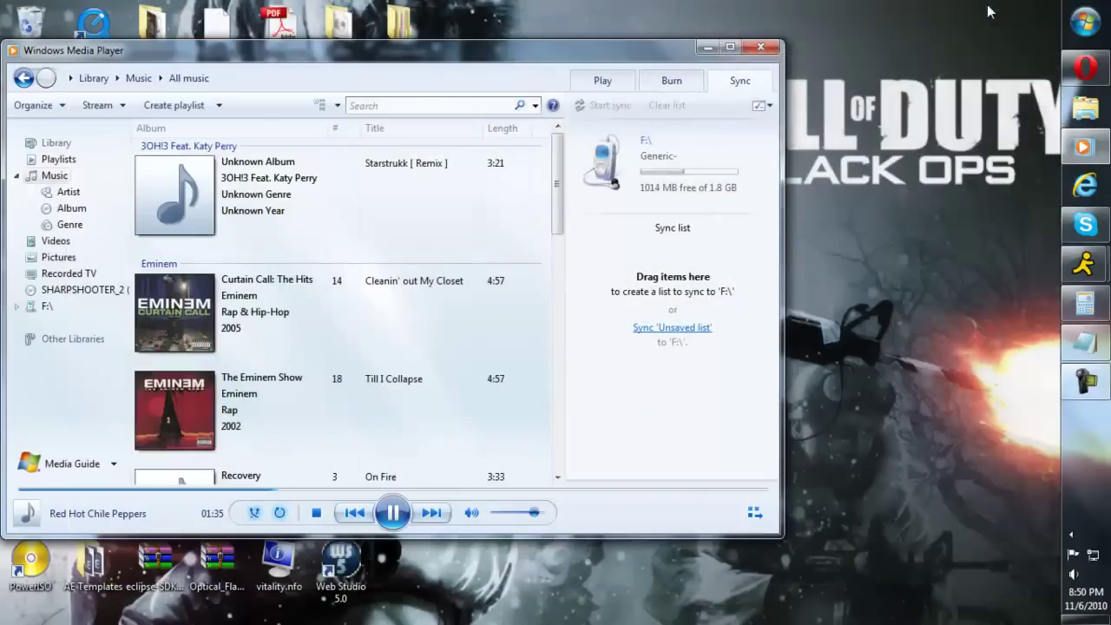
# Minimize Media Player and open the rules zip from Forum files\Plugins in WinRAR
pyautogui.click(708, 46)
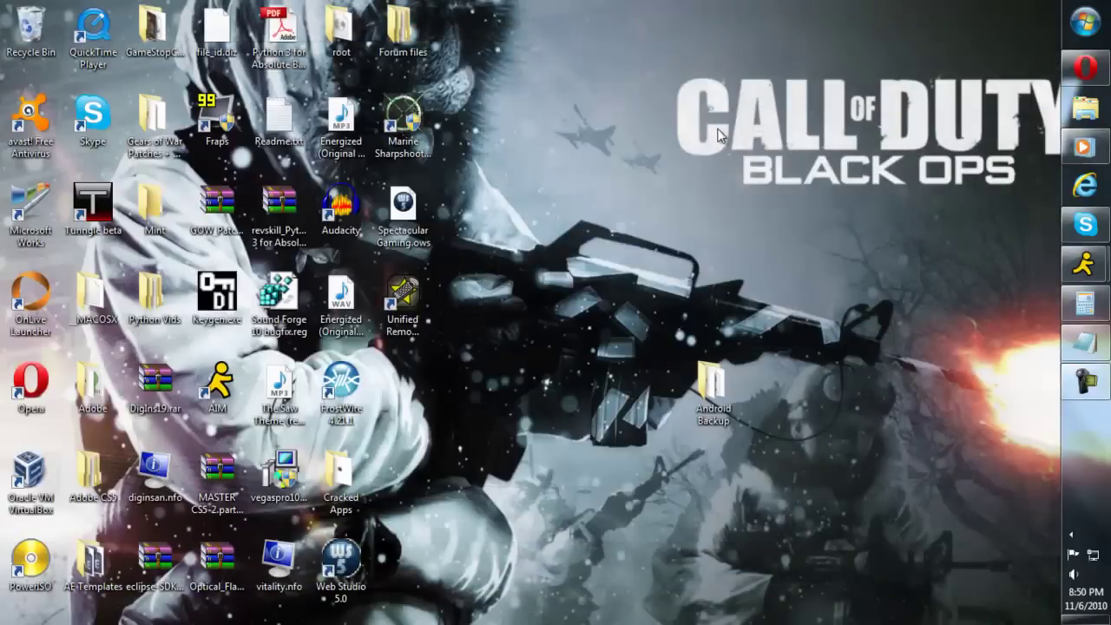
pyautogui.doubleClick(399, 30)
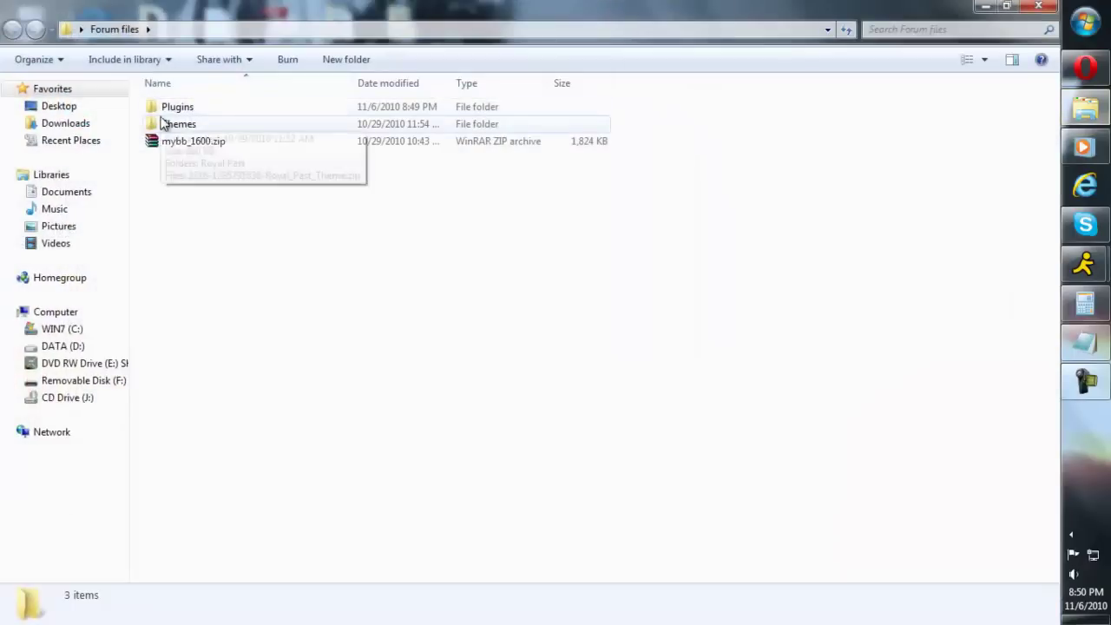
pyautogui.doubleClick(208, 111)
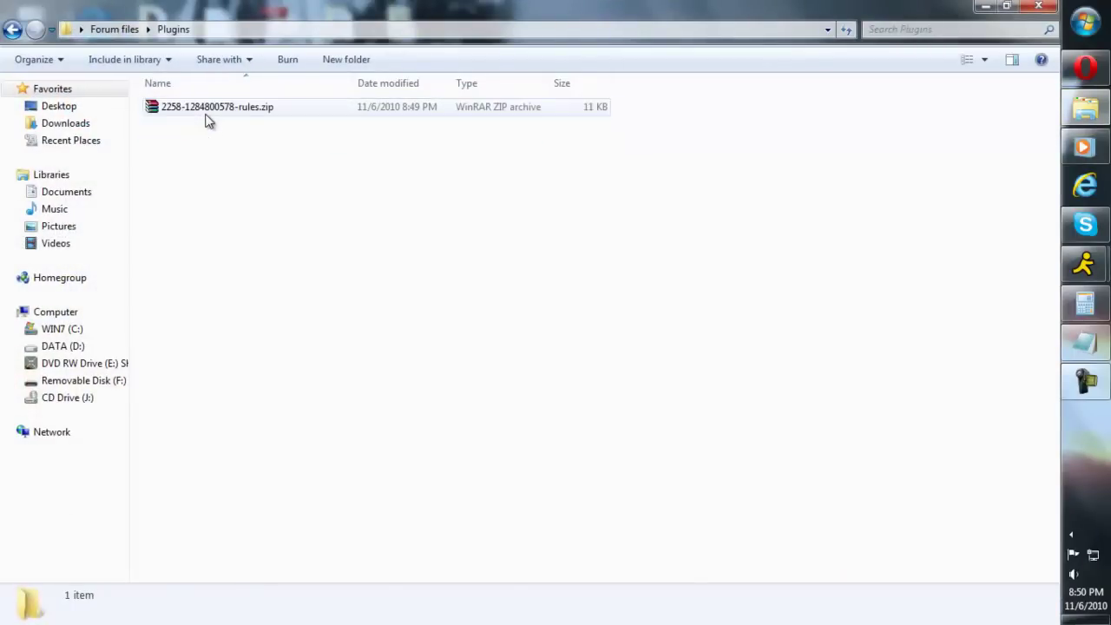
pyautogui.doubleClick(208, 114)
# Browse rules\upload\inc inside the archive, return to its top level and close WinRAR
pyautogui.doubleClick(142, 262)
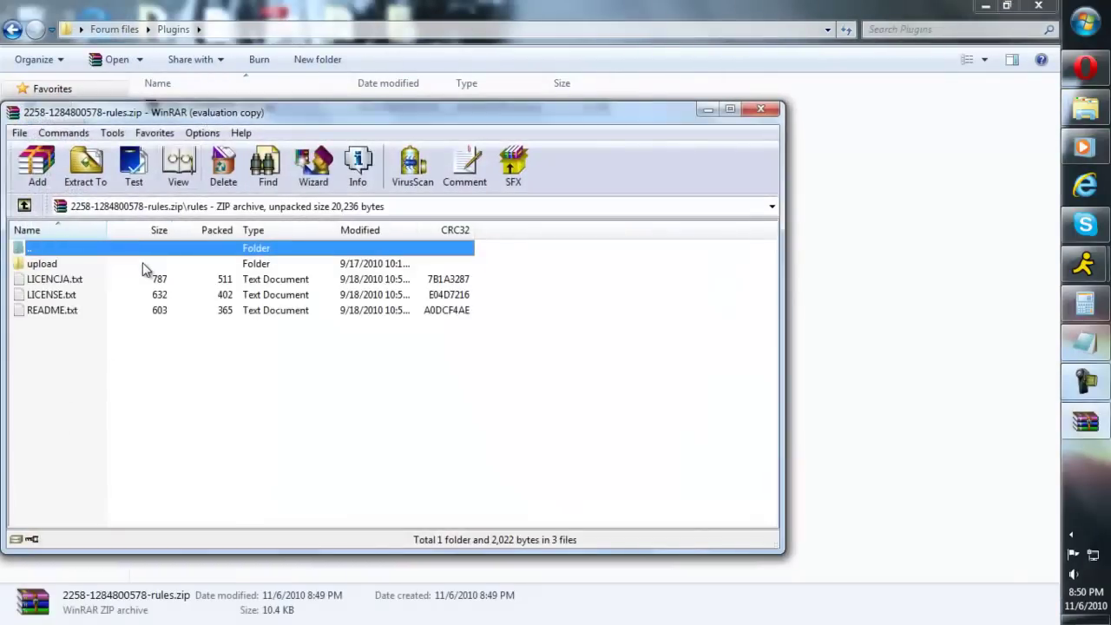
pyautogui.doubleClick(142, 262)
pyautogui.doubleClick(142, 262)
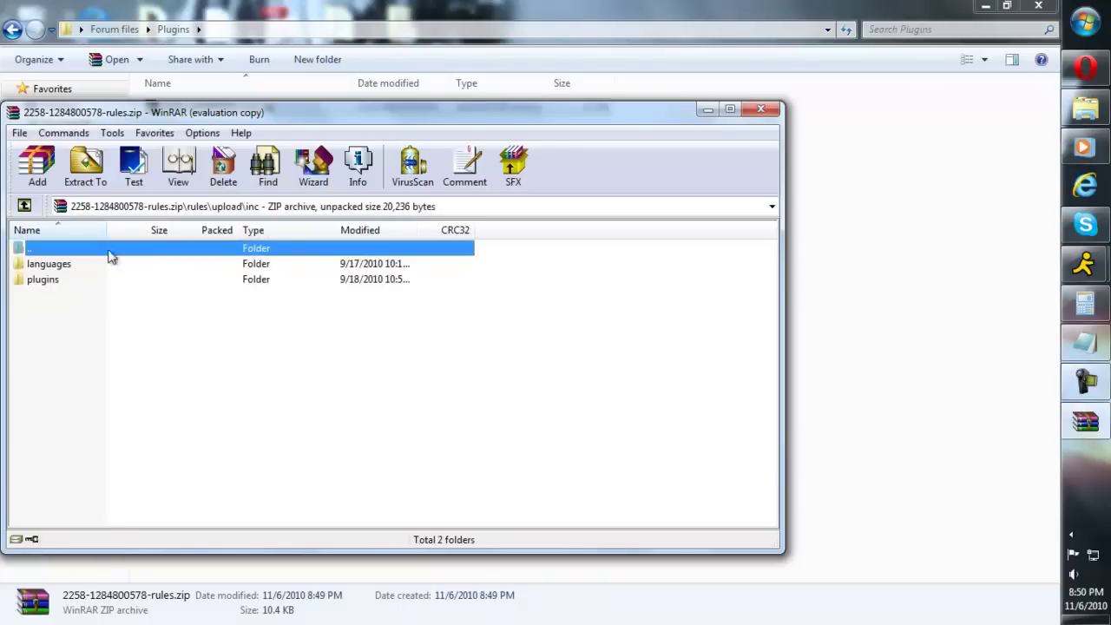
pyautogui.click(24, 205)
pyautogui.click(25, 206)
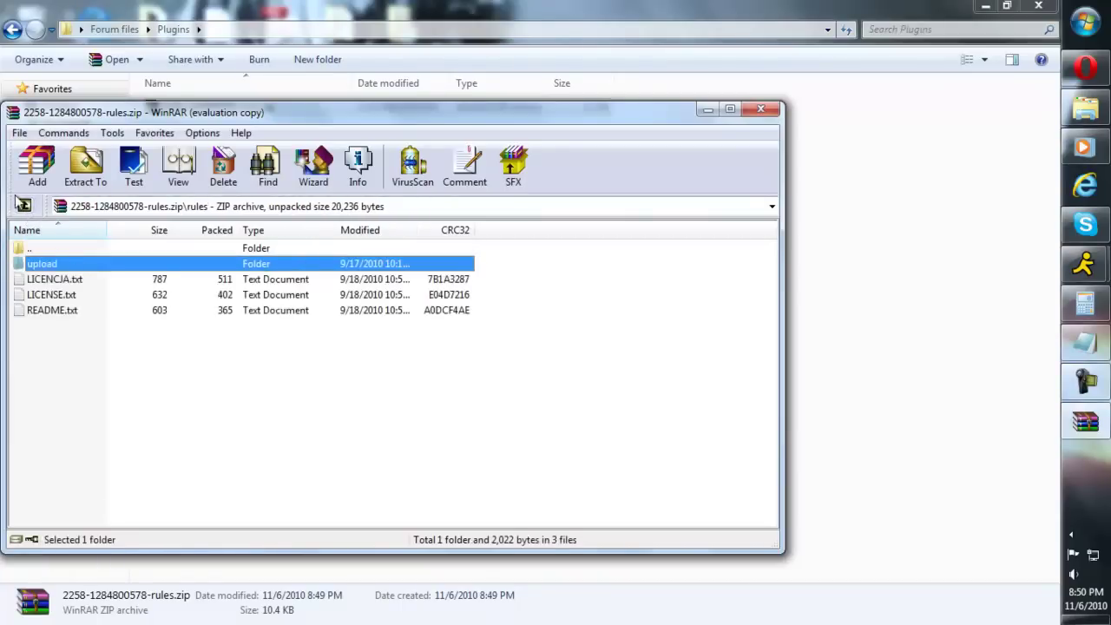
pyautogui.click(23, 206)
pyautogui.moveTo(219, 117); pyautogui.dragTo(535, 132)
pyautogui.moveTo(948, 131); pyautogui.dragTo(861, 131)
pyautogui.click(1007, 132)
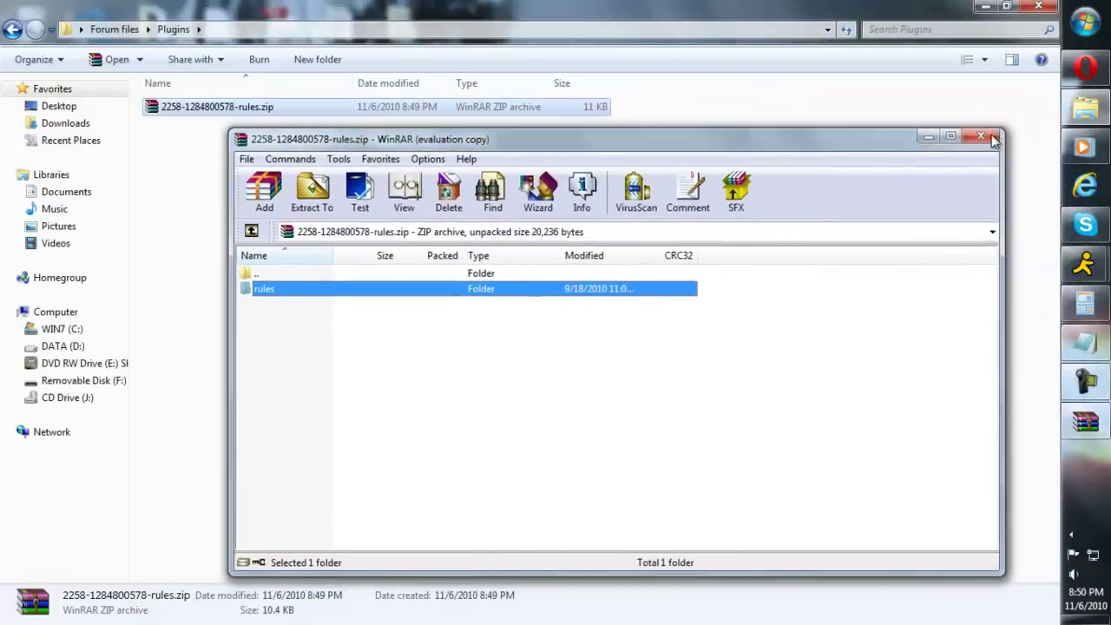
# Extract the rules zip into Plugins and open its rules\upload folder
pyautogui.rightClick(201, 121)
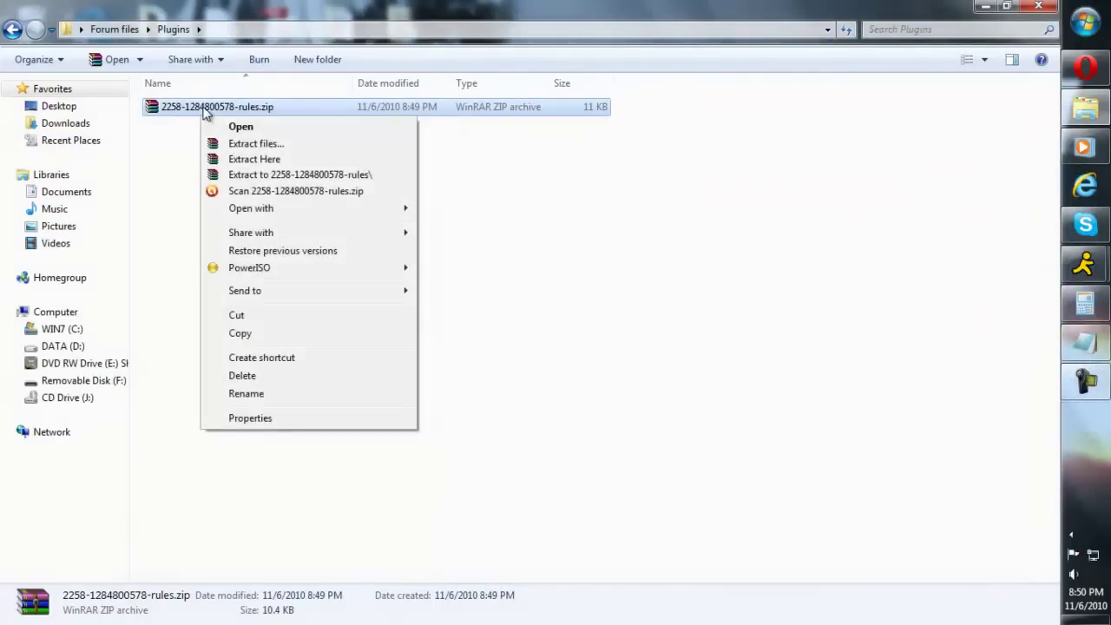
pyautogui.click(259, 159)
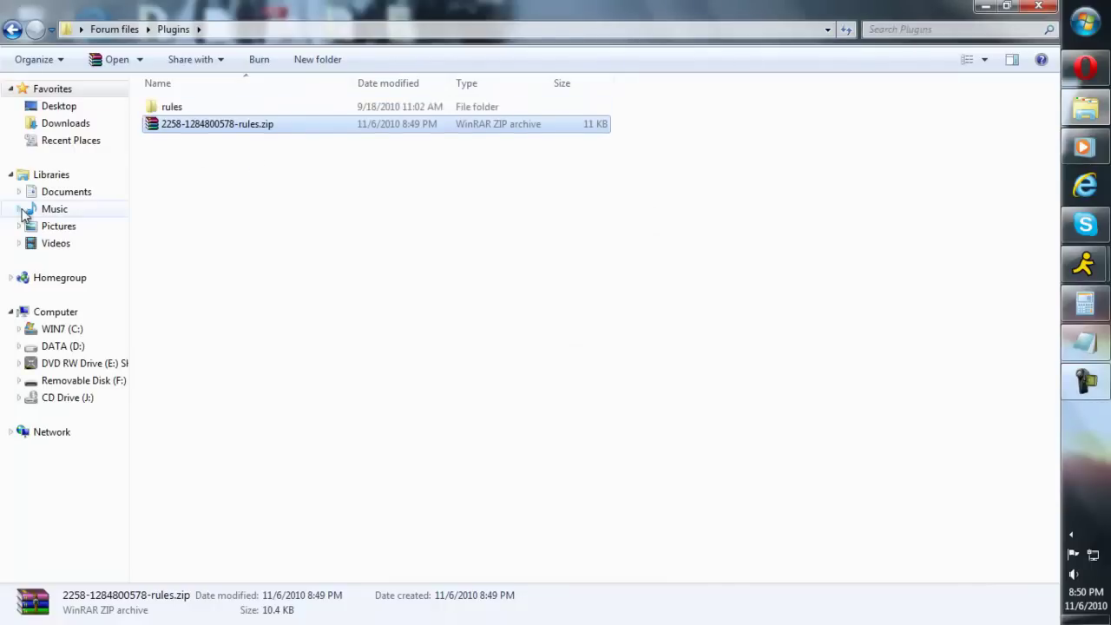
pyautogui.doubleClick(222, 108)
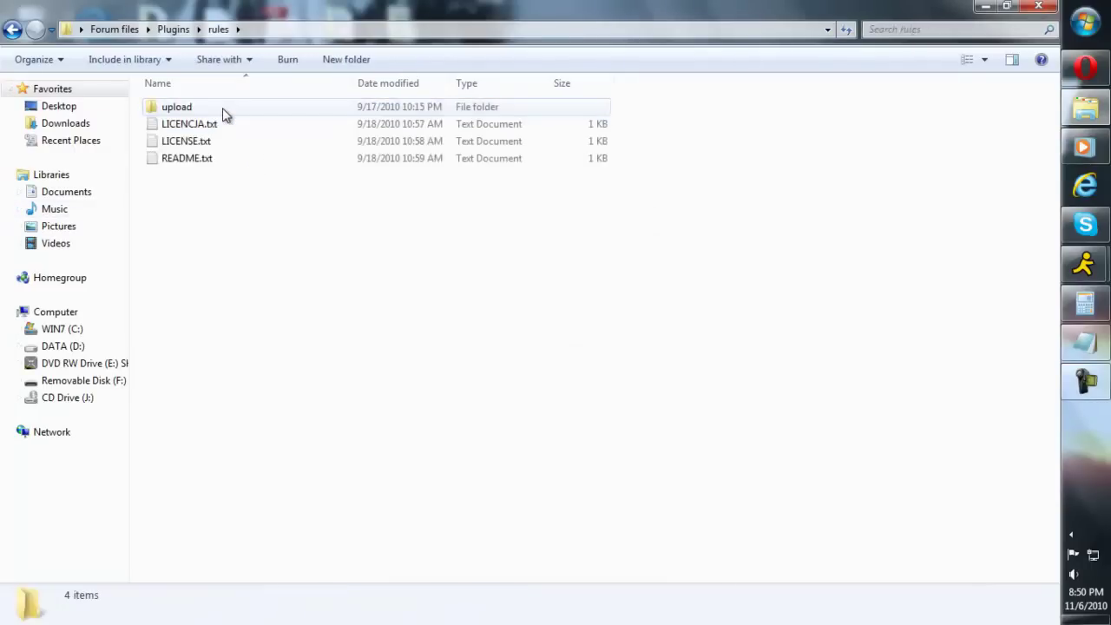
pyautogui.doubleClick(223, 111)
# Compress the inc folder into inc.zip, then check inc's contents and return to upload
pyautogui.rightClick(221, 112)
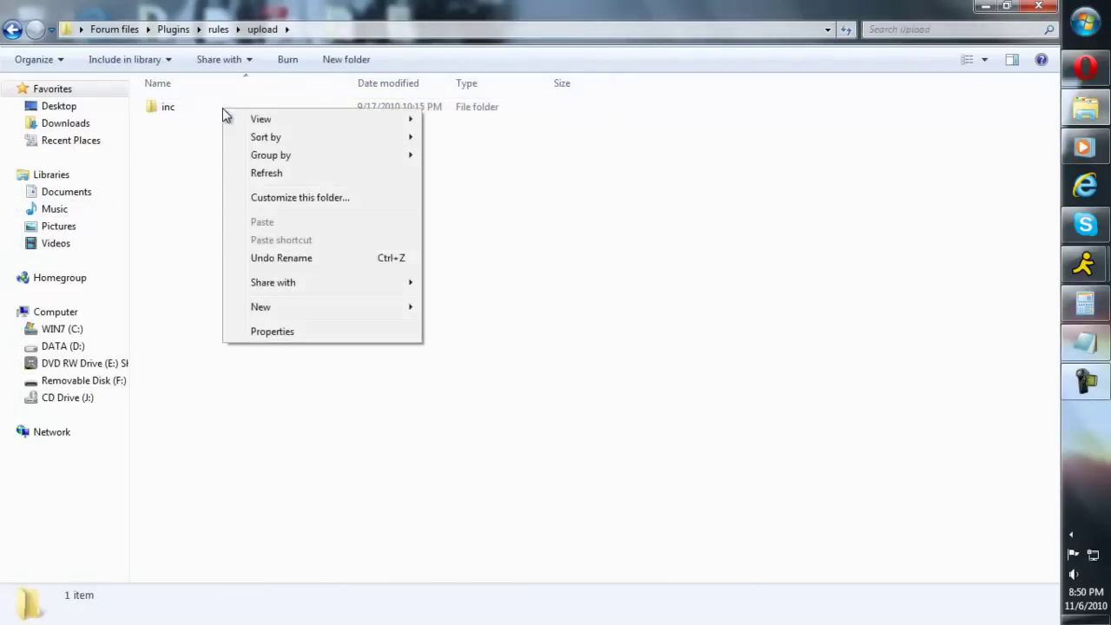
pyautogui.click(206, 116)
pyautogui.rightClick(207, 113)
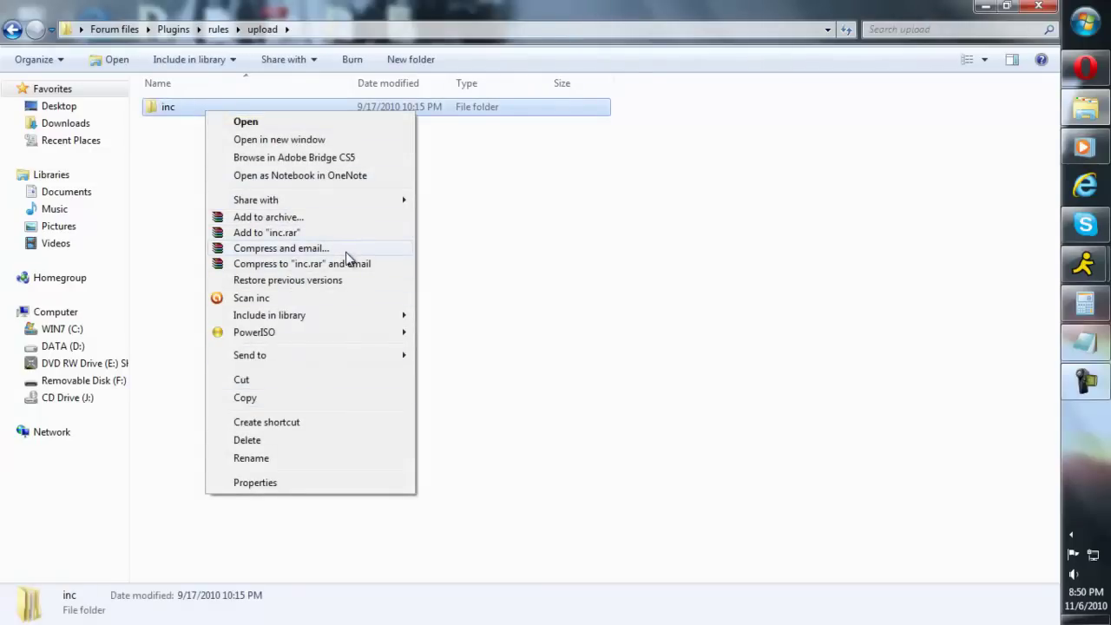
pyautogui.moveTo(323, 360)
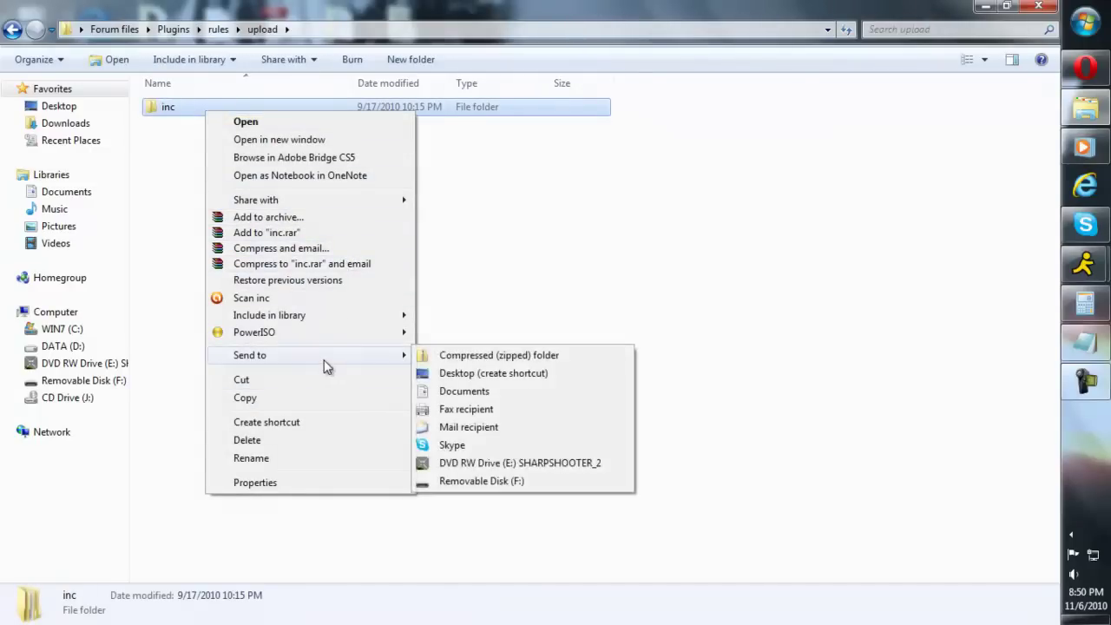
pyautogui.click(443, 356)
pyautogui.click(347, 250)
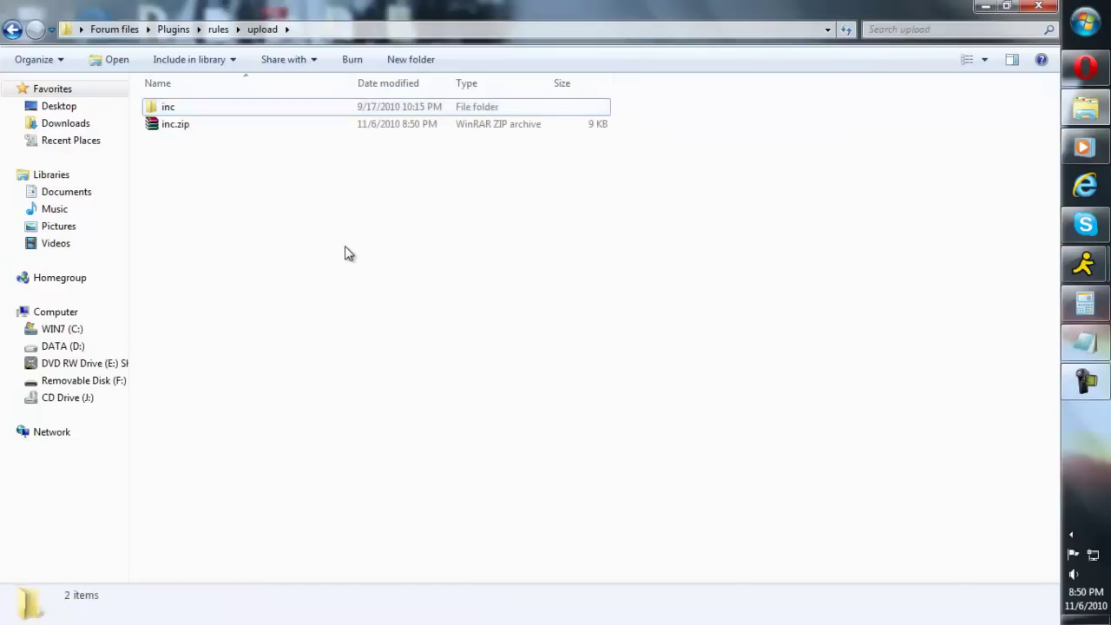
pyautogui.doubleClick(316, 119)
pyautogui.click(12, 28)
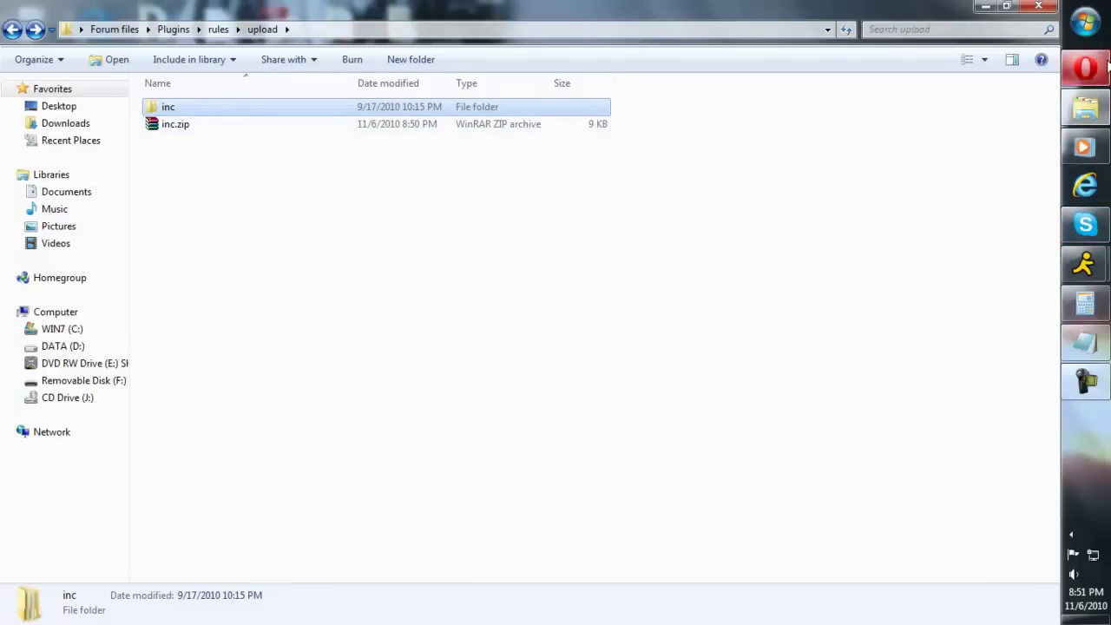
# Upload Plugins\rules\upload\inc.zip to htdocs as an archive so net2ftp unpacks it
pyautogui.click(1102, 67)
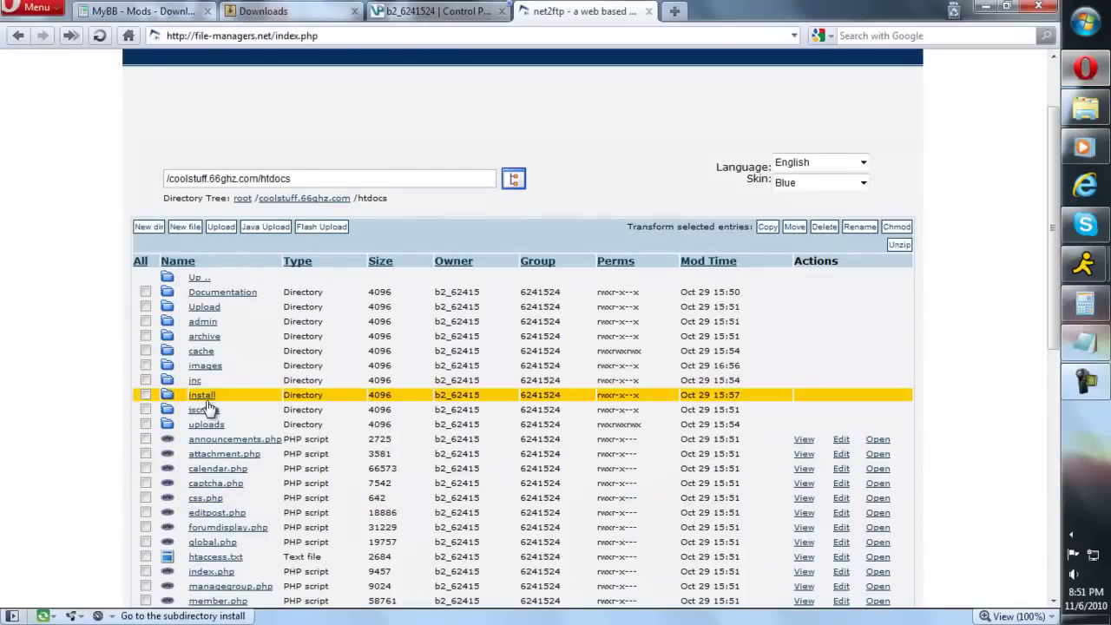
pyautogui.click(230, 231)
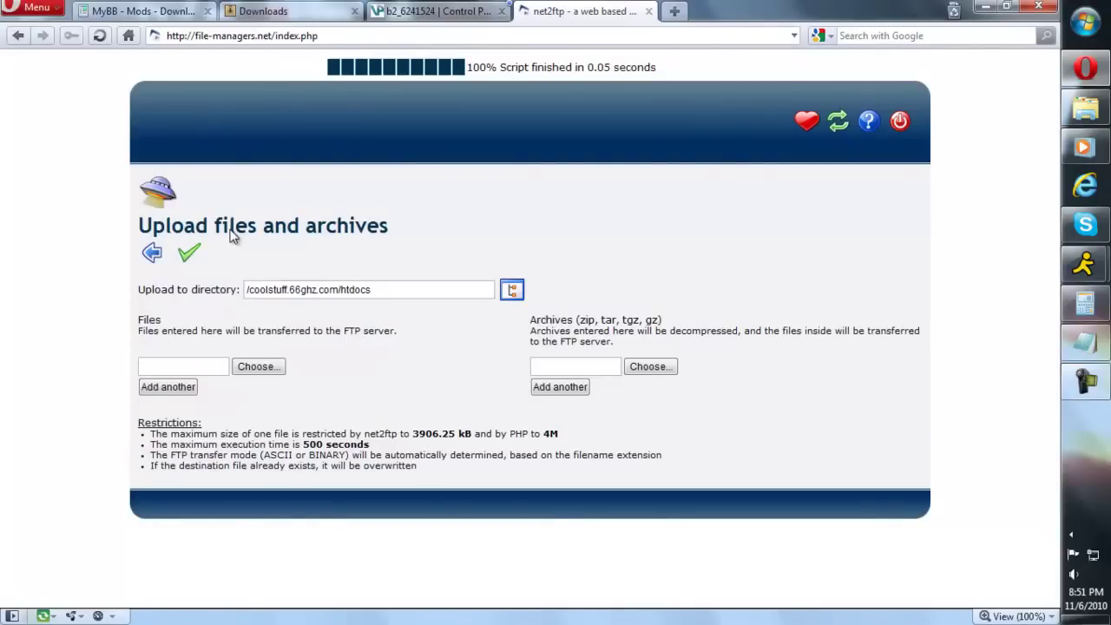
pyautogui.click(650, 366)
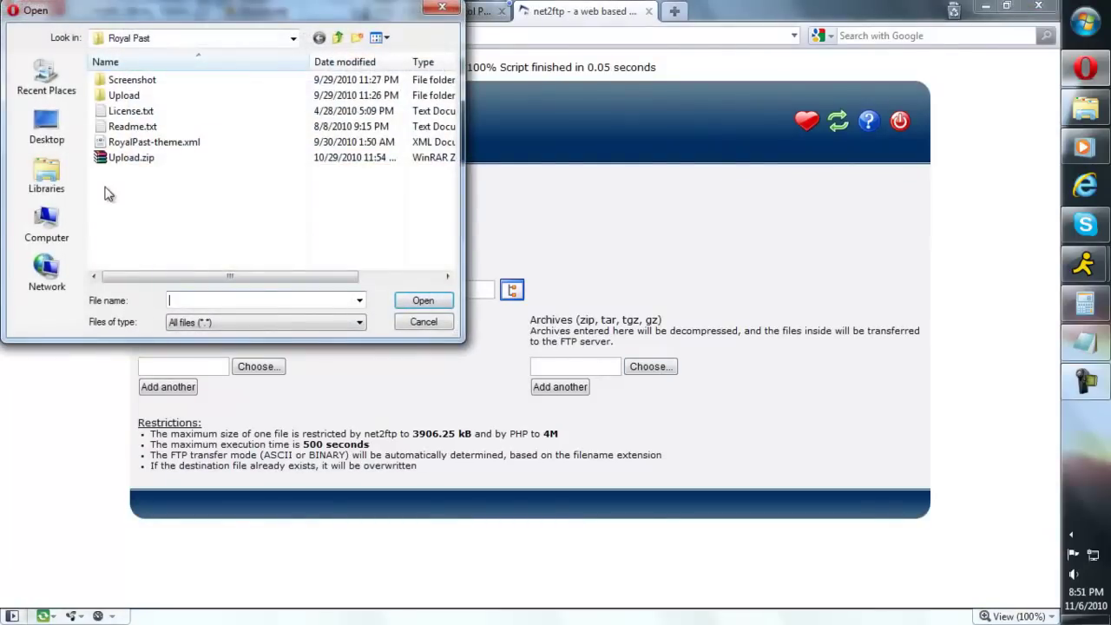
pyautogui.click(340, 39)
pyautogui.click(340, 38)
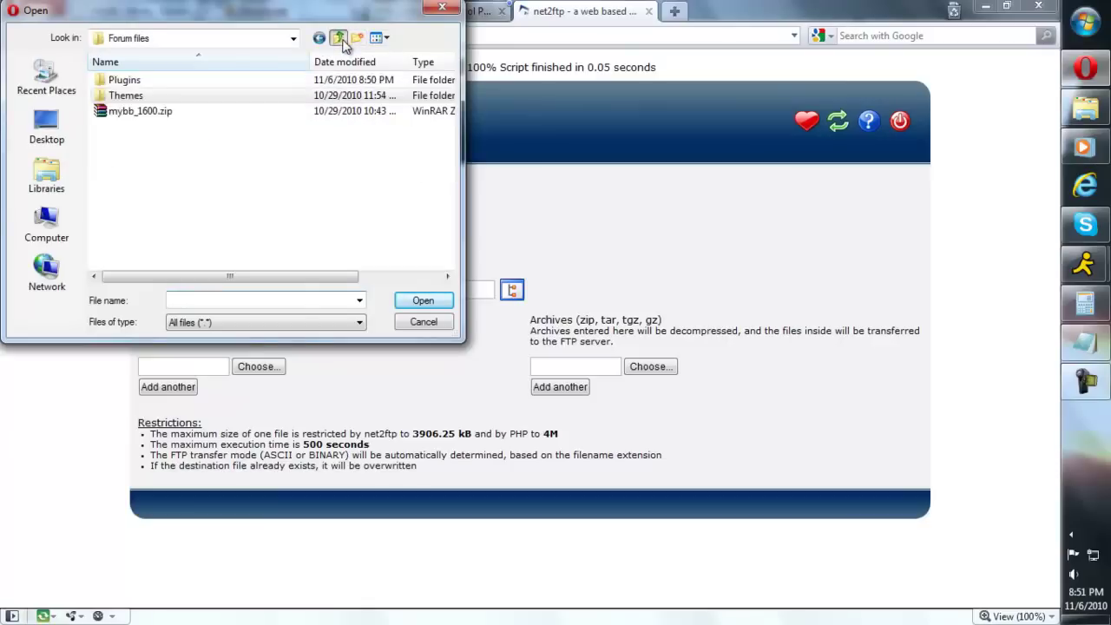
pyautogui.doubleClick(161, 81)
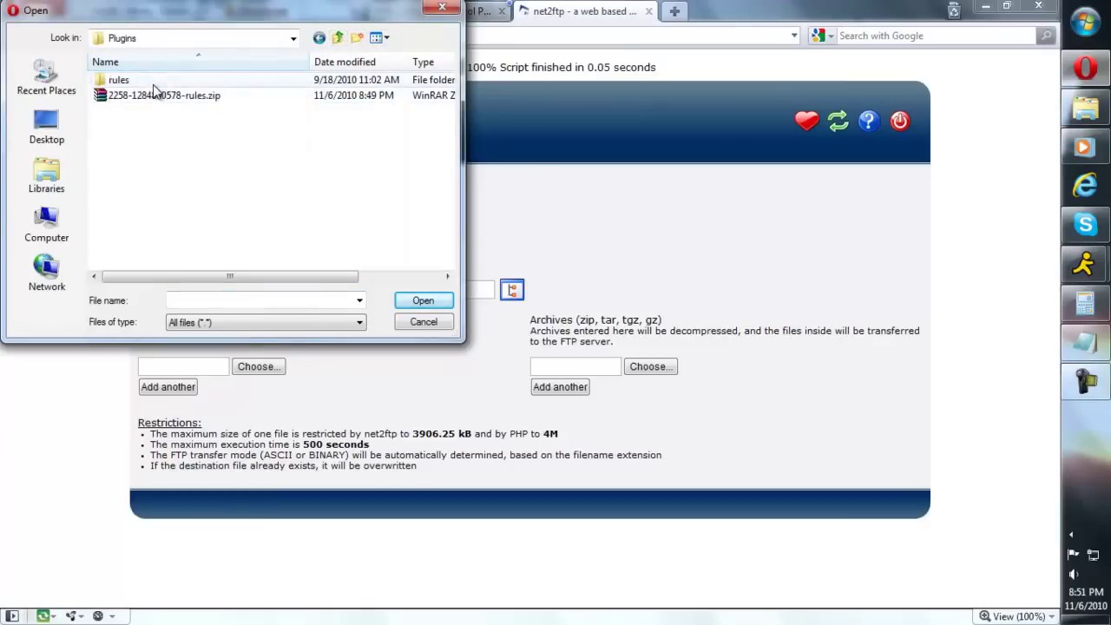
pyautogui.doubleClick(153, 82)
pyautogui.doubleClick(152, 84)
pyautogui.doubleClick(154, 96)
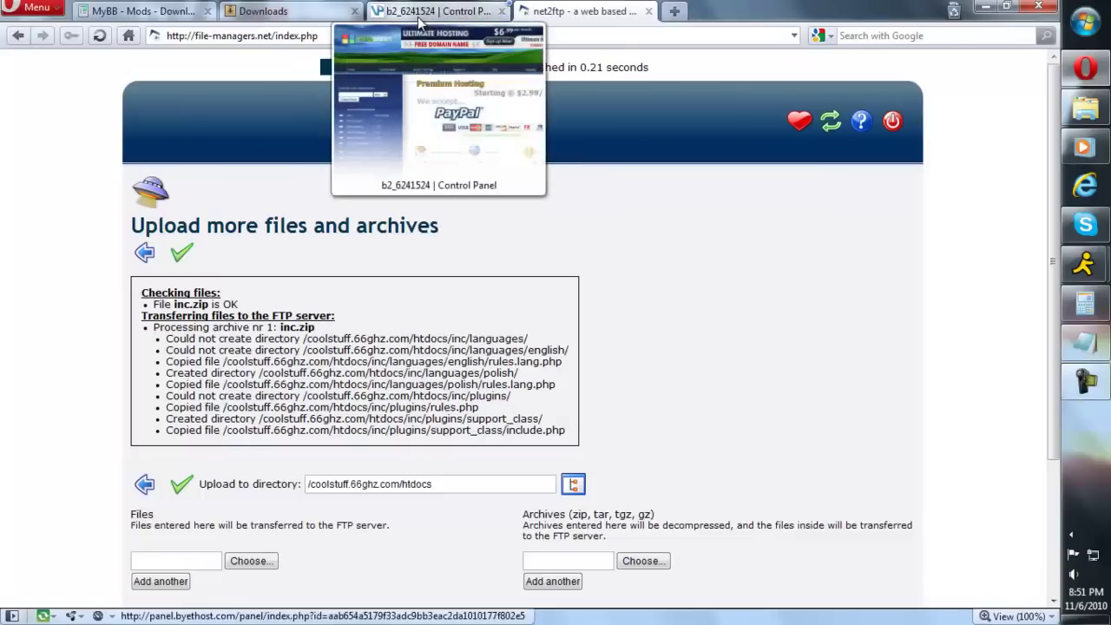
pyautogui.click(151, 252)
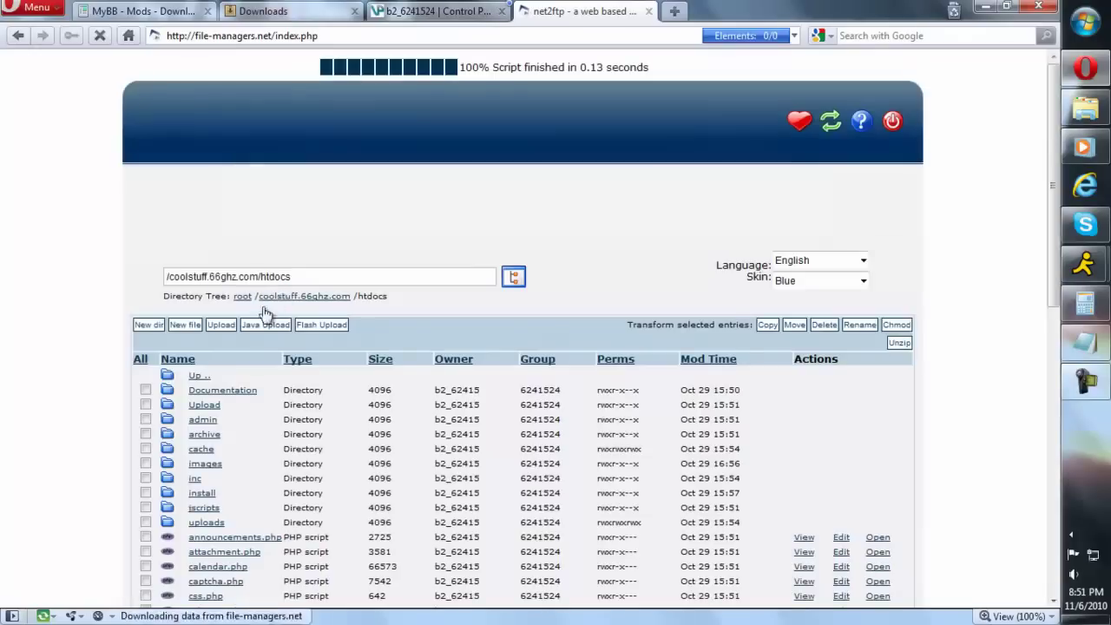
# Return to the net2ftp upload results, select the upload path's domain, and bring up the byethost control panel
pyautogui.moveTo(260, 276); pyautogui.dragTo(165, 276)
pyautogui.hotkey('ctrl', 'v')
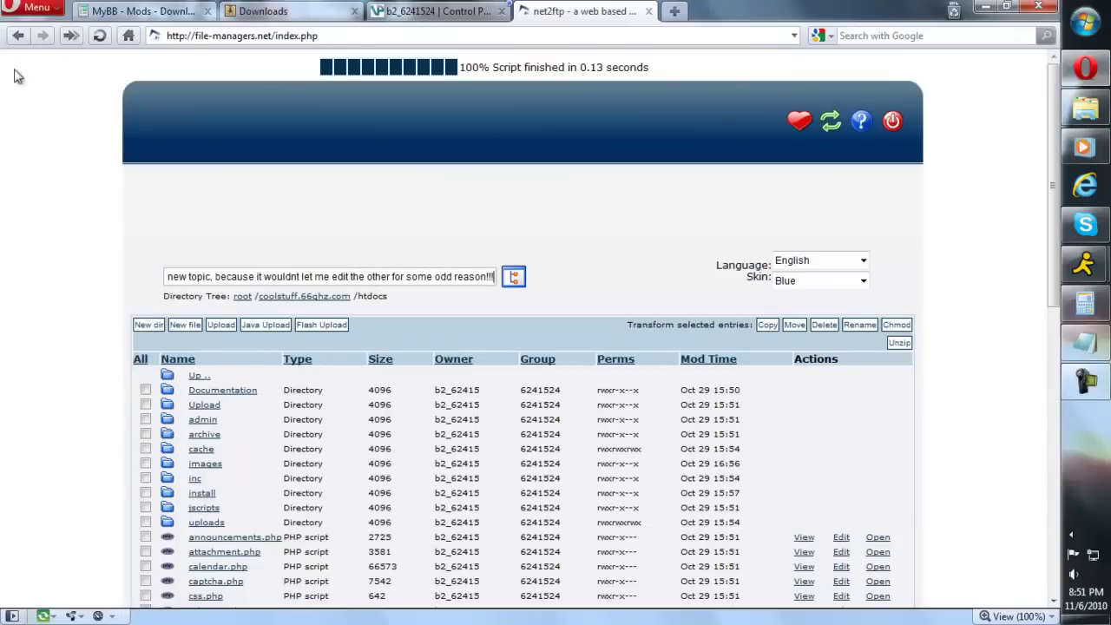
pyautogui.click(18, 38)
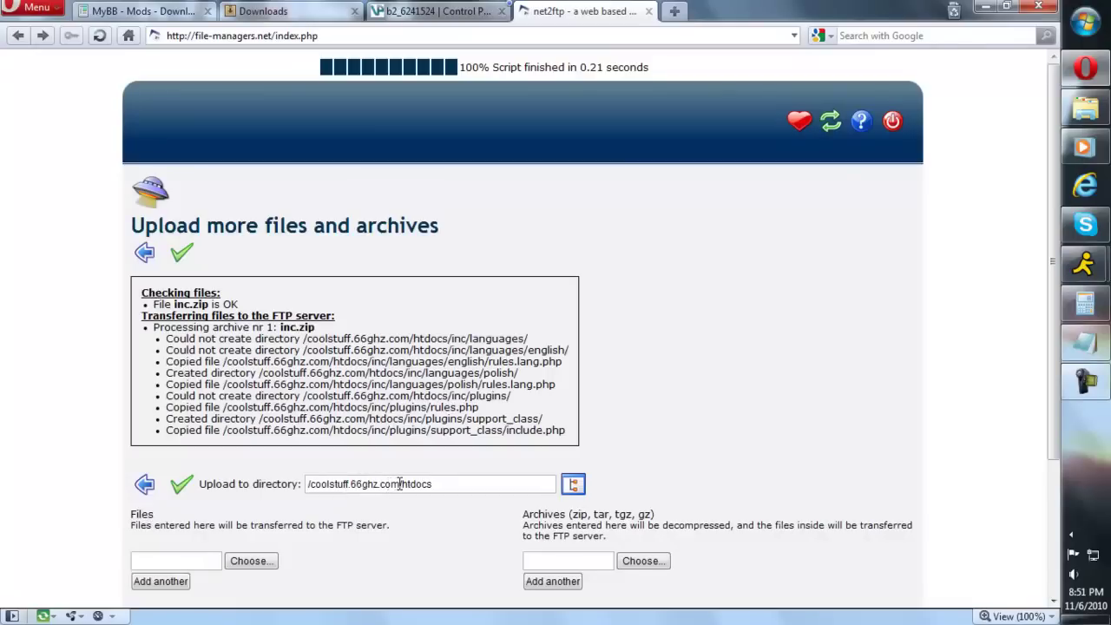
pyautogui.moveTo(399, 484); pyautogui.dragTo(318, 482)
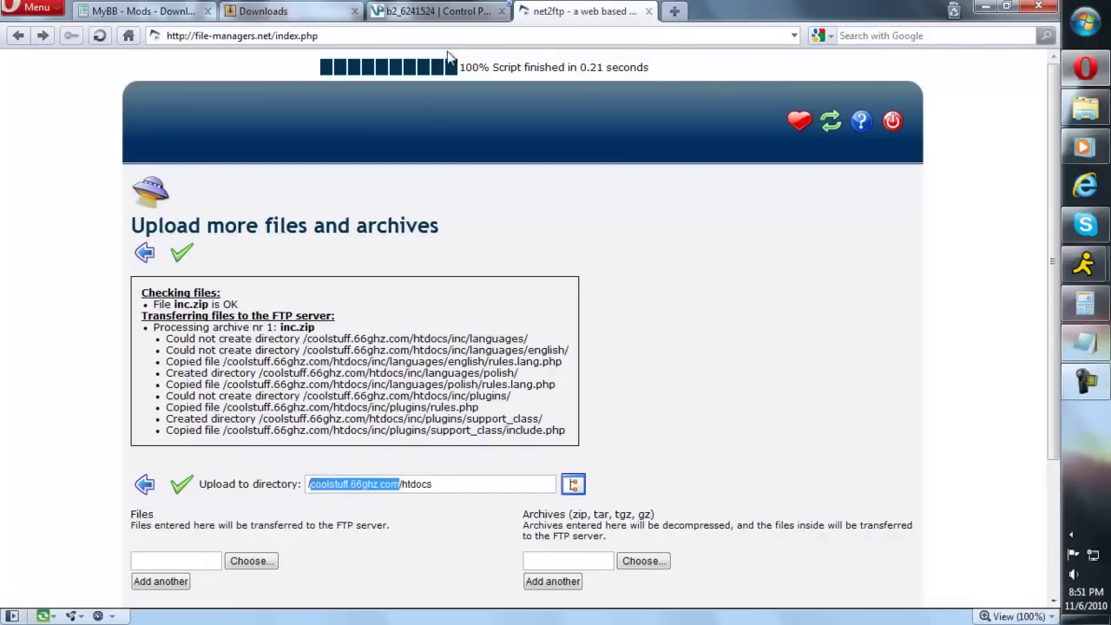
pyautogui.click(430, 12)
# Load coolstuff.66ghz.com, go to the Admin CP and submit the admin login
pyautogui.click(419, 40)
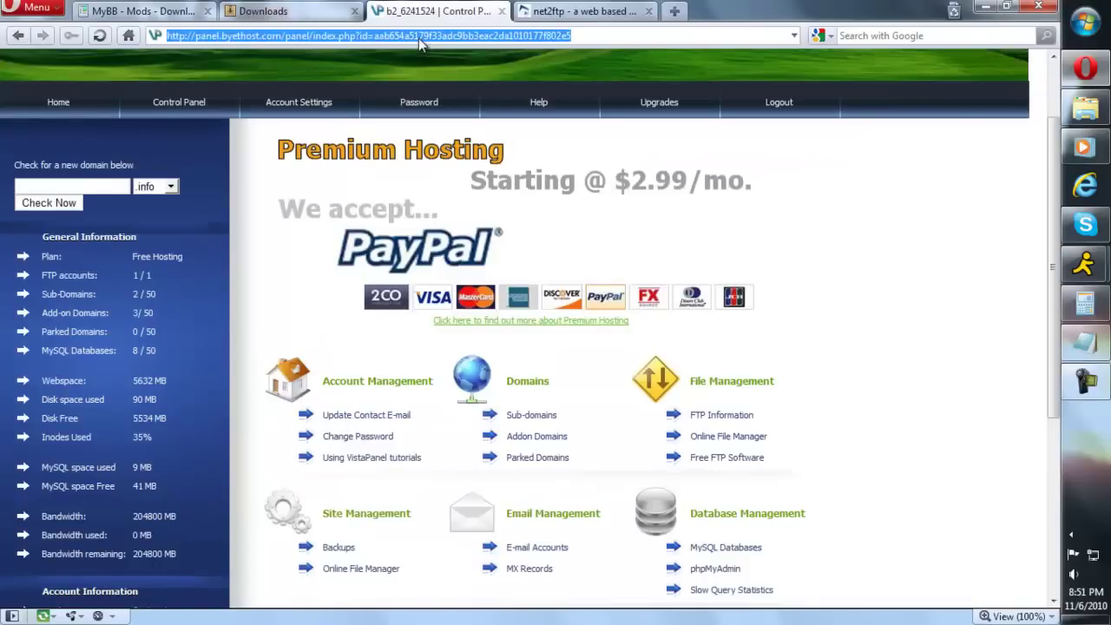
pyautogui.hotkey('ctrl', 'v')
pyautogui.press('Return')
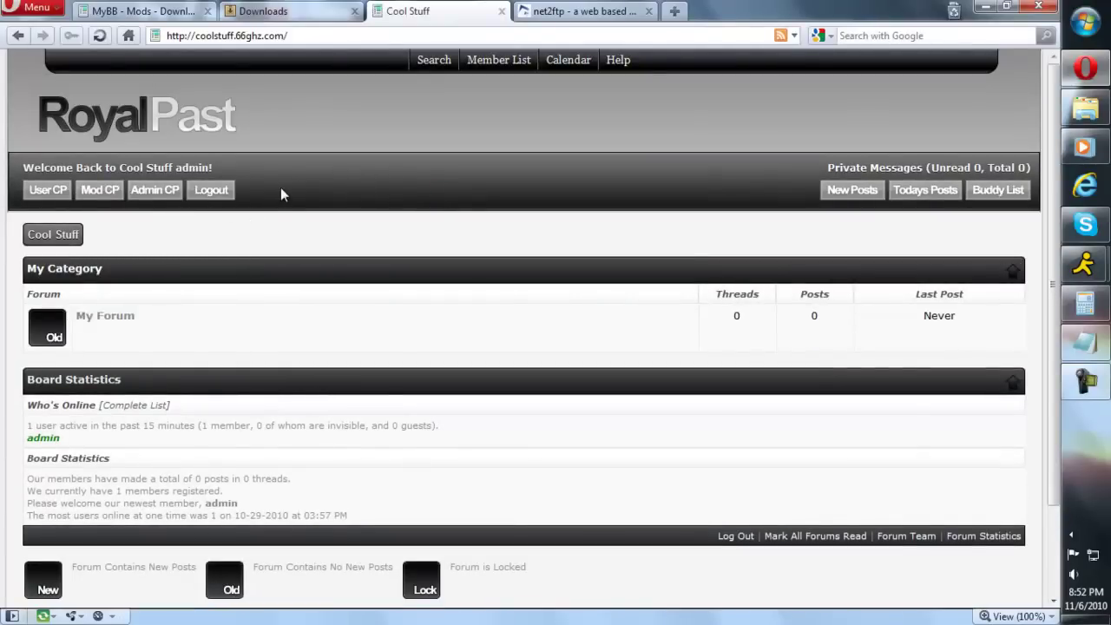
pyautogui.click(169, 194)
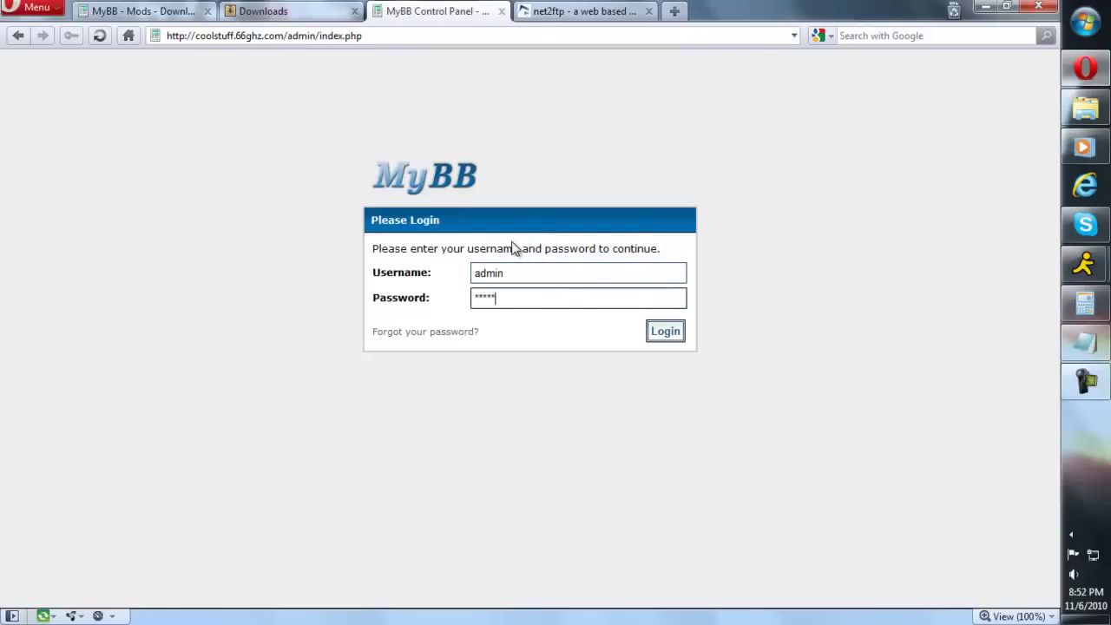
pyautogui.press('Return')
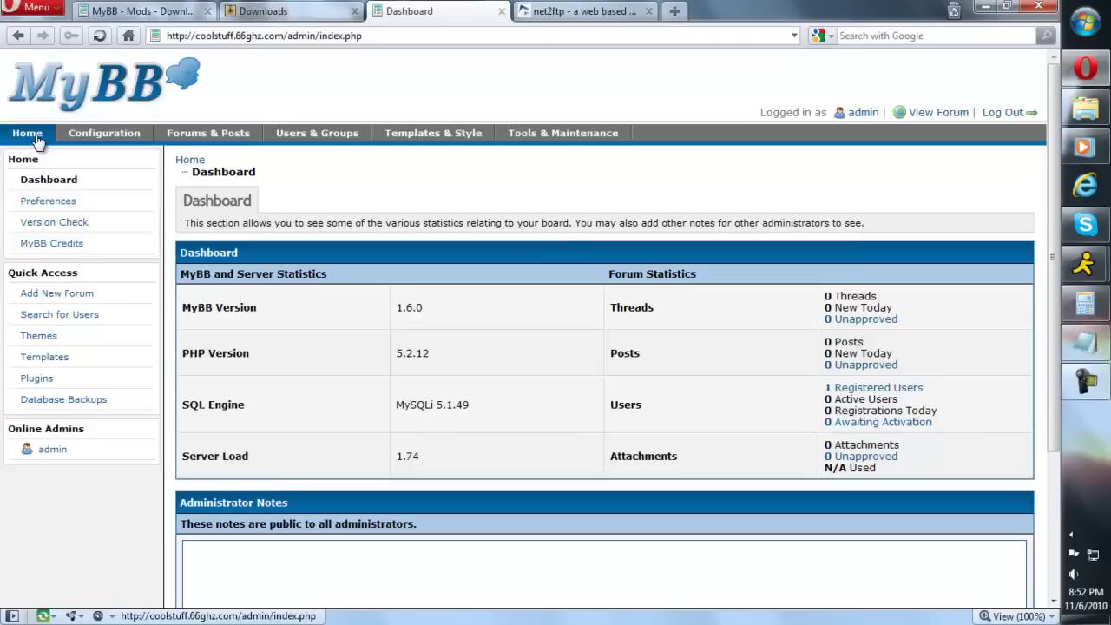
# On the Plugins page, activate the Rules v1.0 Final plugin
pyautogui.click(78, 380)
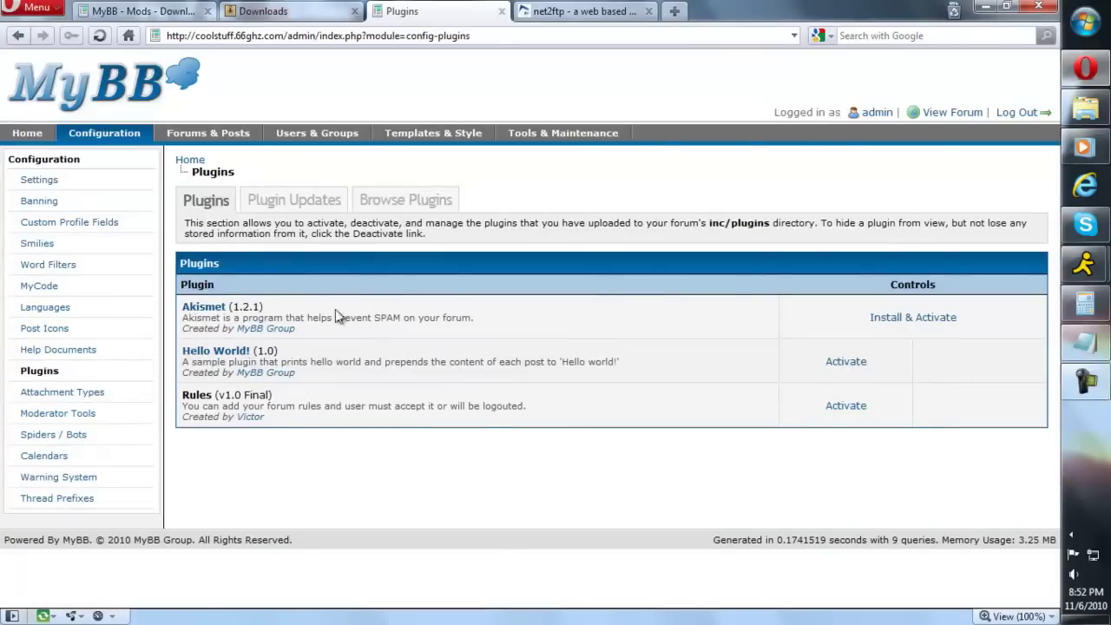
pyautogui.moveTo(184, 392); pyautogui.dragTo(389, 432)
pyautogui.click(387, 432)
pyautogui.click(837, 415)
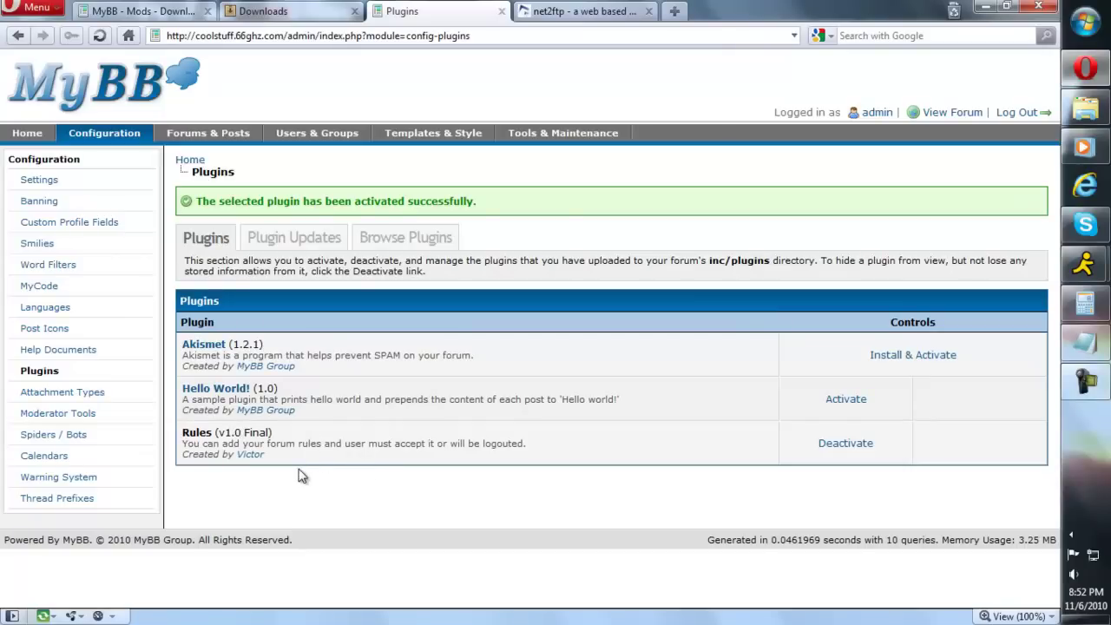
# Go to Board Settings and open the Rules (4 Settings) group
pyautogui.click(38, 185)
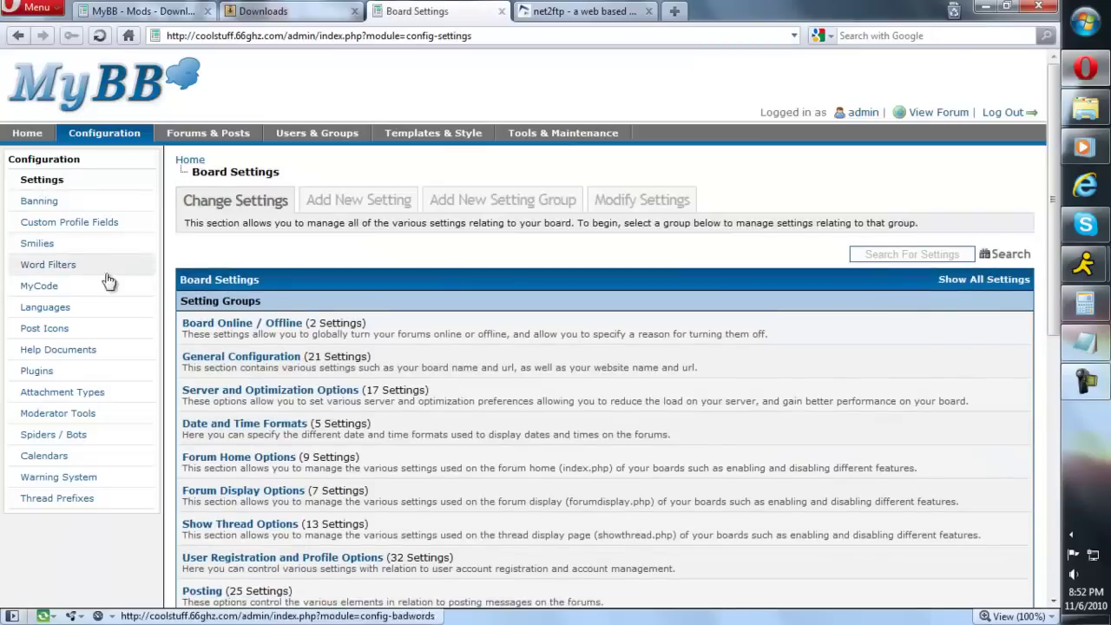
pyautogui.scroll(-10, 289, 351)
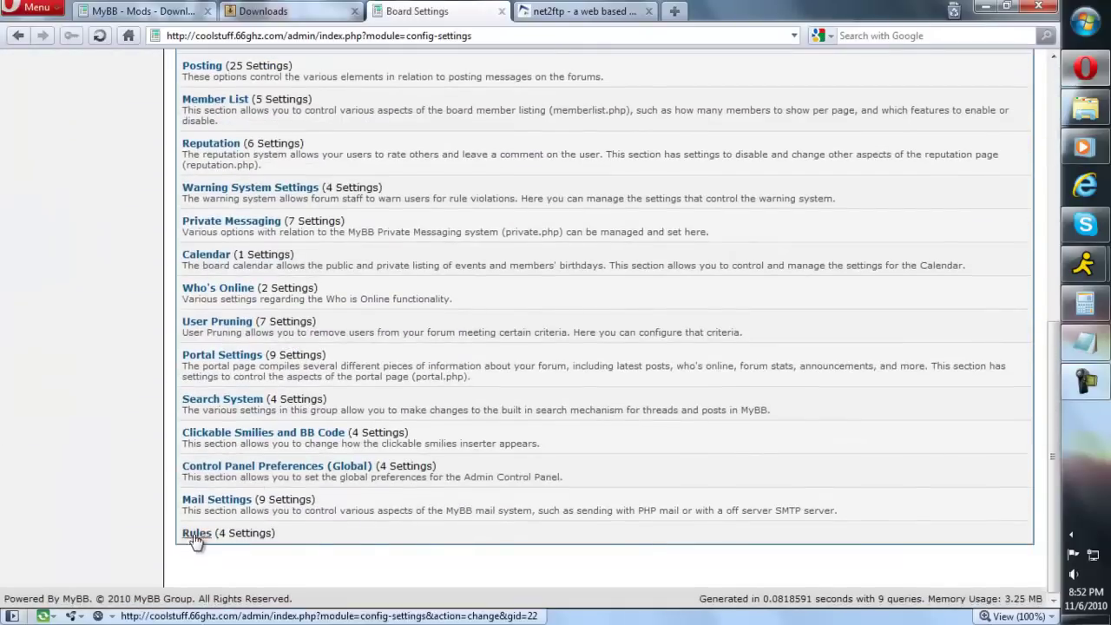
pyautogui.scroll(10, 187, 538)
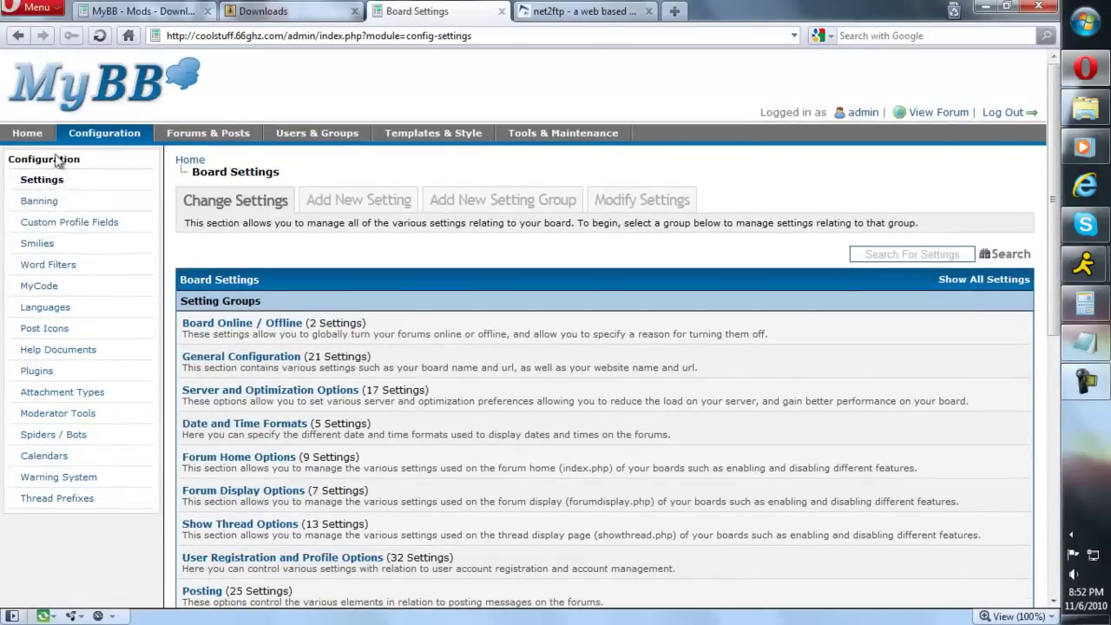
pyautogui.click(73, 459)
pyautogui.scroll(-10, 586, 323)
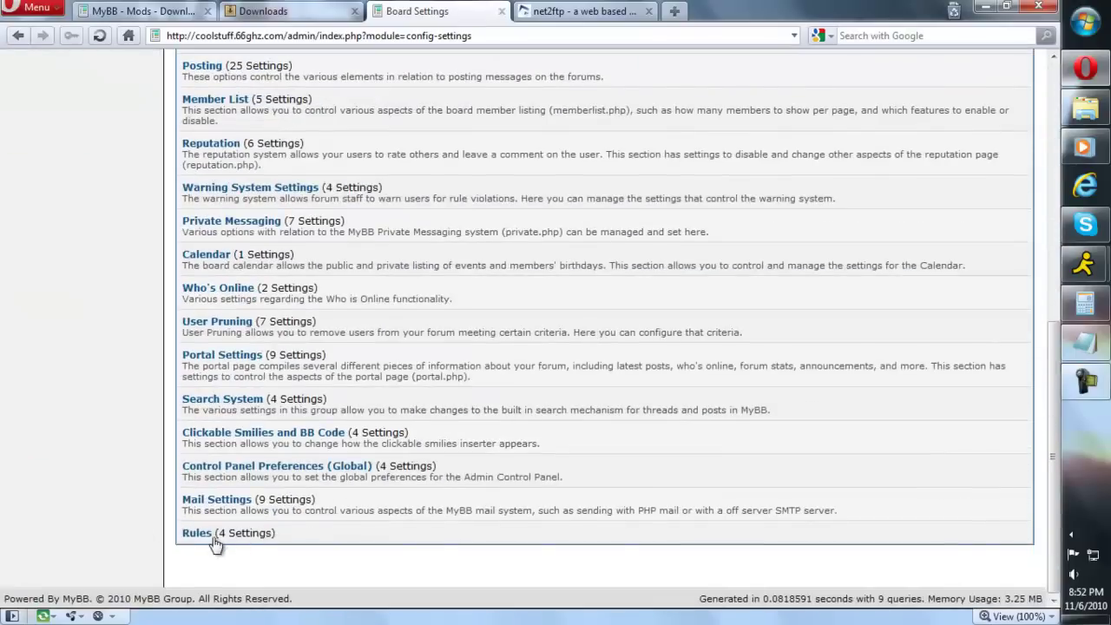
pyautogui.click(207, 535)
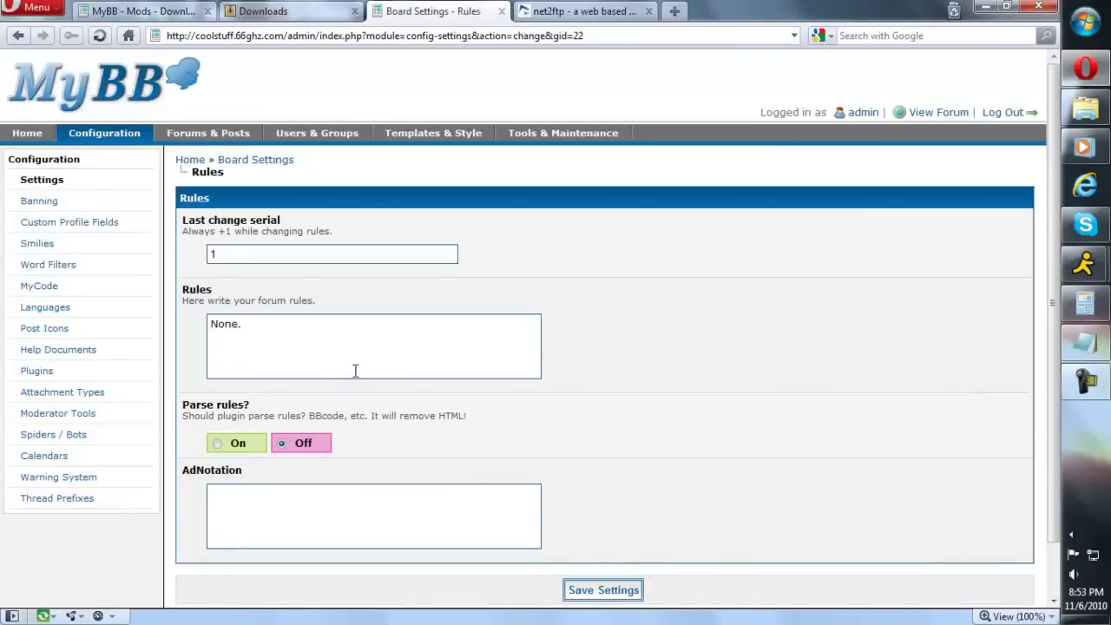
# Replace the rules text 'None.' with 'ajkdfhjkasdh', set AdNotation to 'ghdfgh', and save
pyautogui.scroll(-2, 359, 375)
pyautogui.scroll(2, 361, 381)
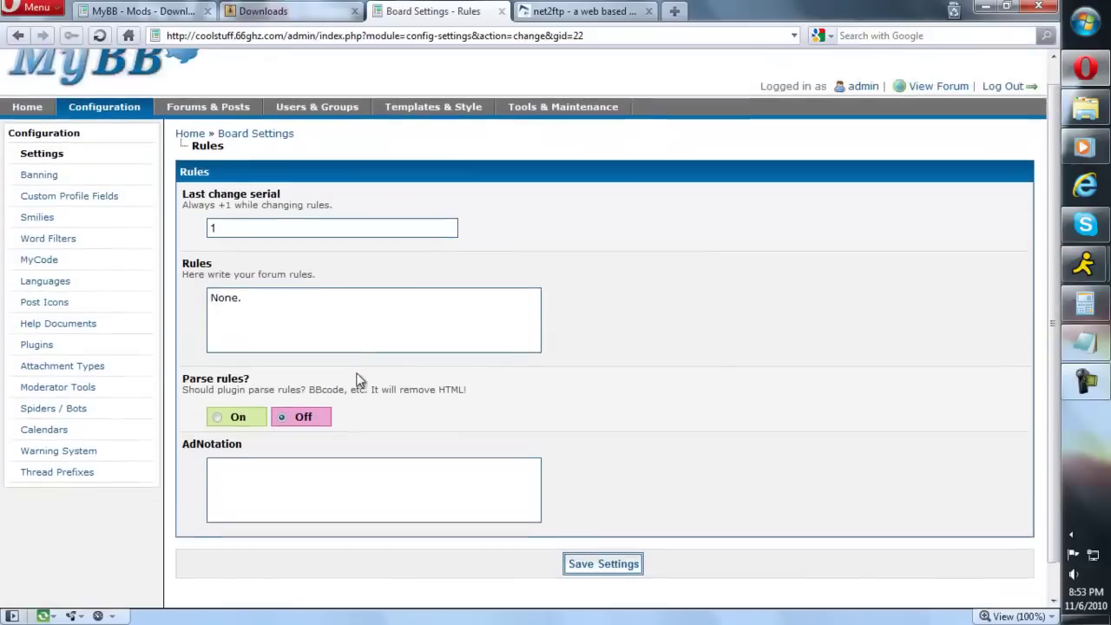
pyautogui.scroll(-2, 360, 380)
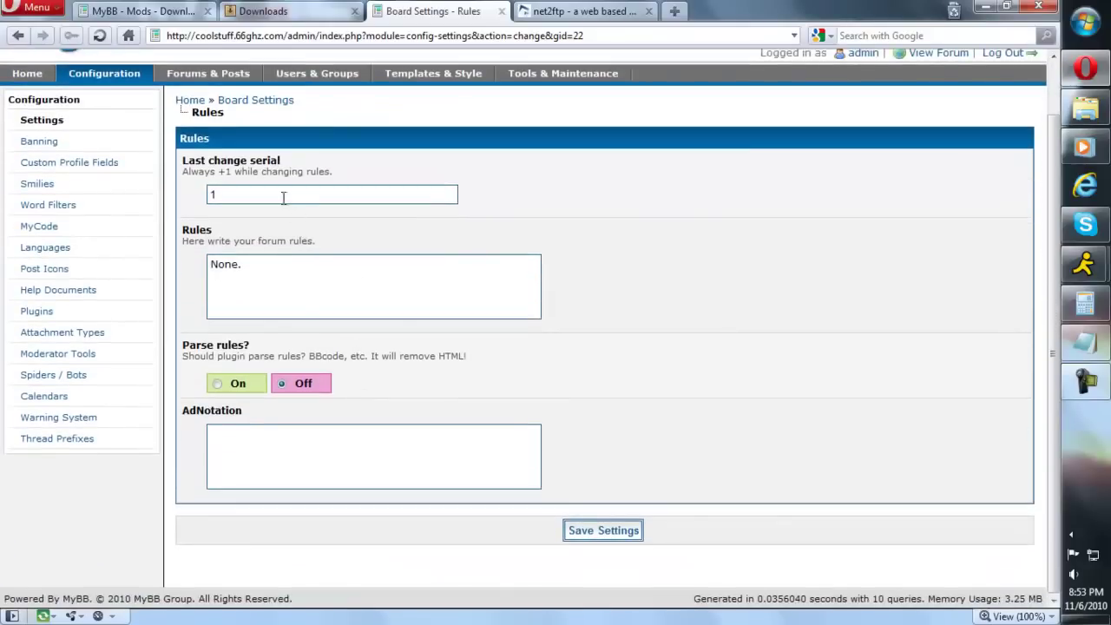
pyautogui.moveTo(306, 287); pyautogui.dragTo(109, 278)
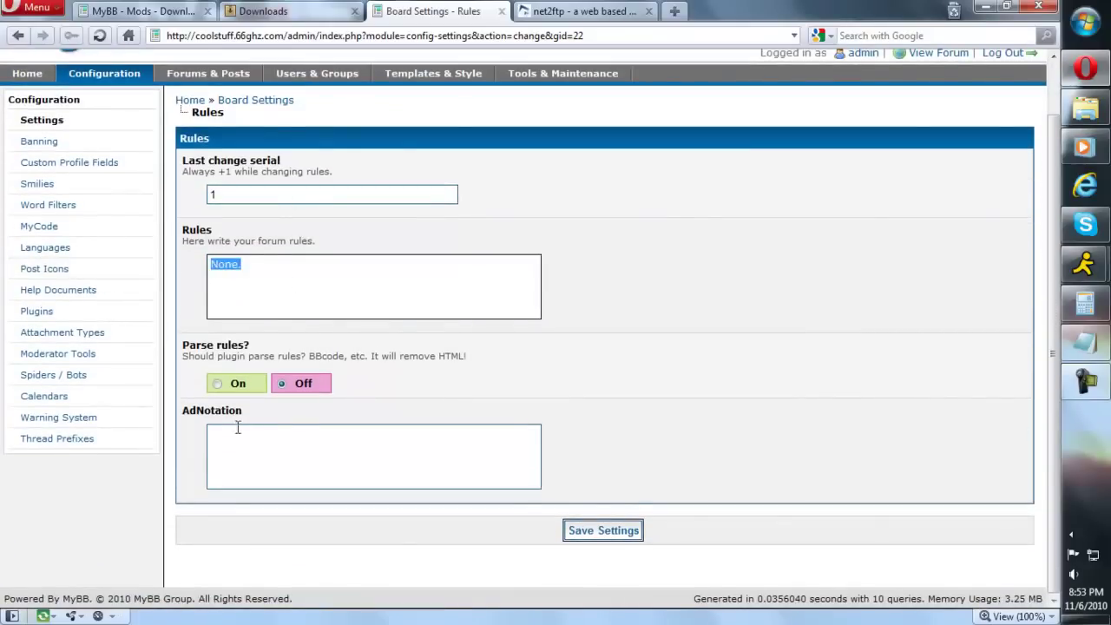
pyautogui.write('ajkdfhjkasdhfjkl')
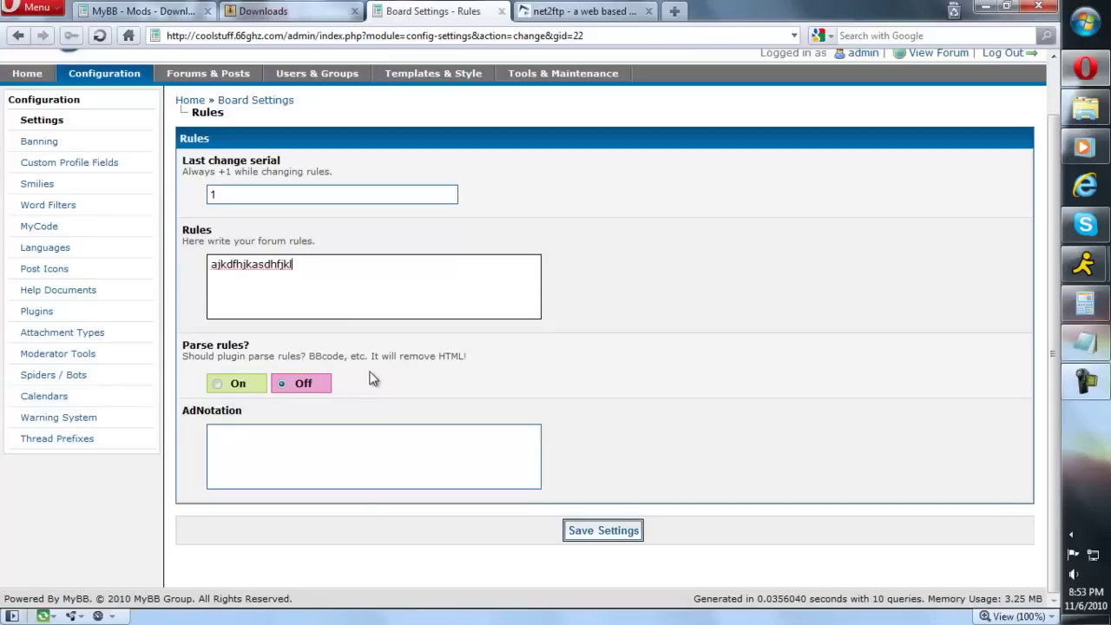
pyautogui.click(247, 443)
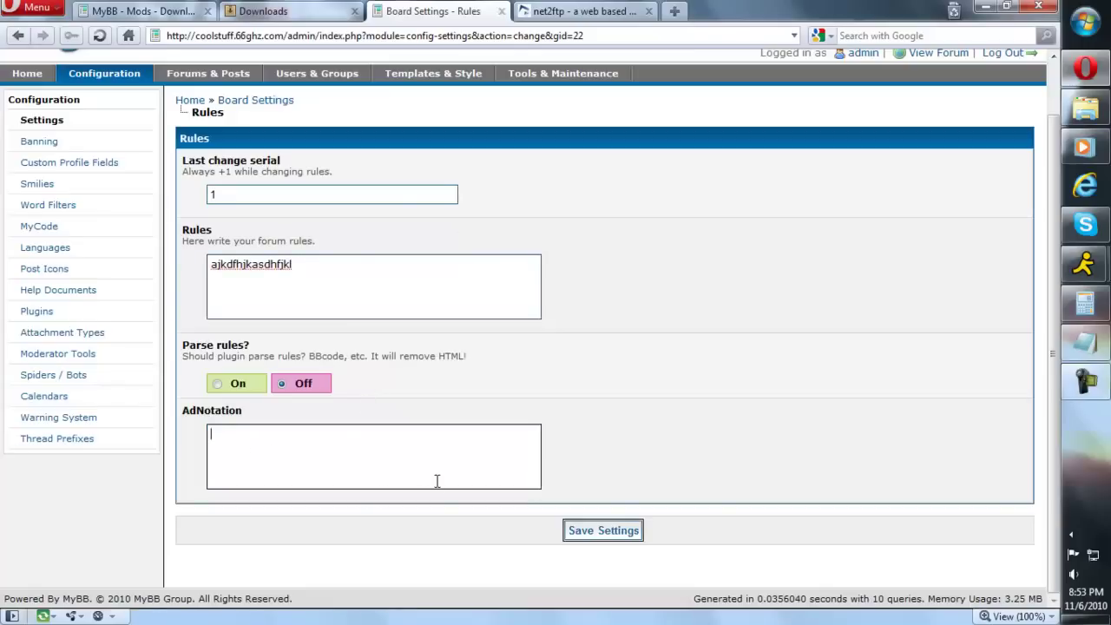
pyautogui.write('ghdfgh')
pyautogui.click(578, 531)
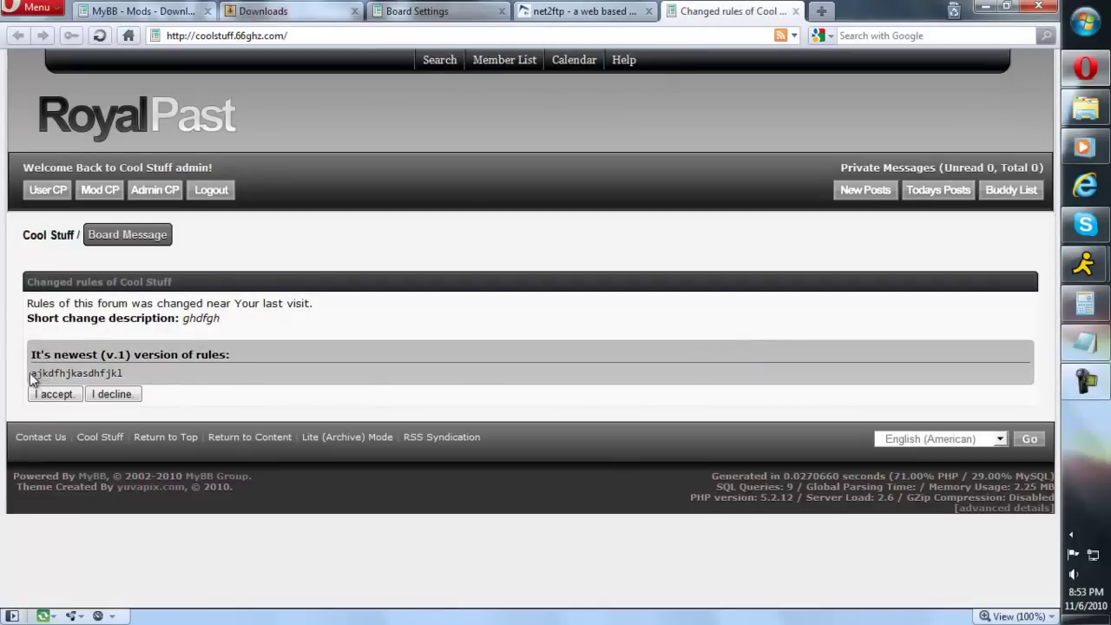
# Decline the changed forum rules, which logs the admin out
pyautogui.moveTo(32, 353); pyautogui.dragTo(67, 404)
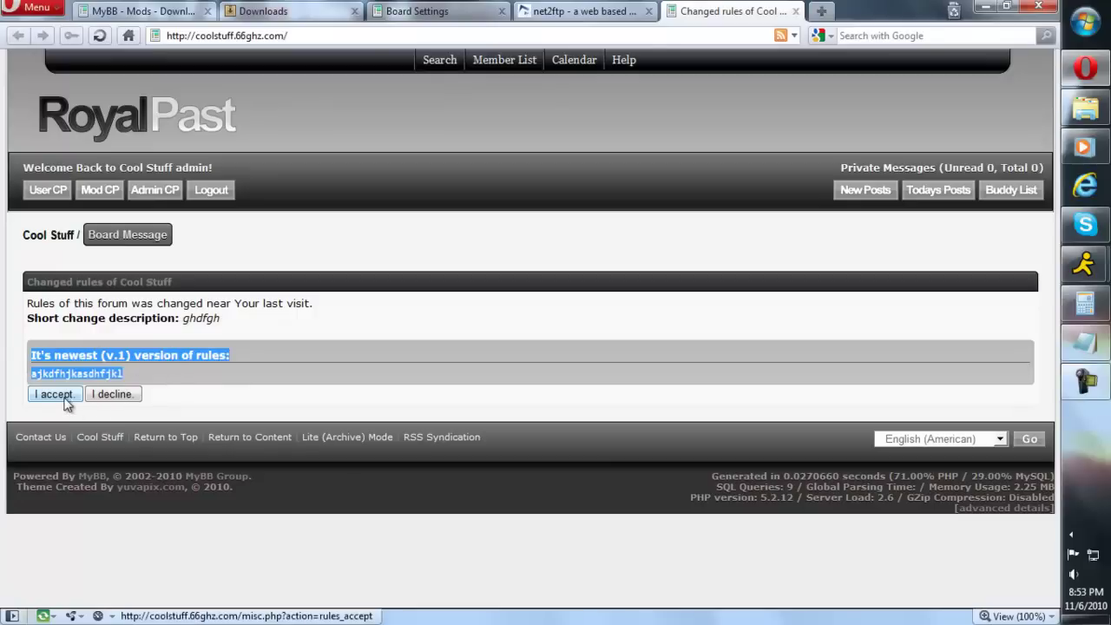
pyautogui.click(113, 395)
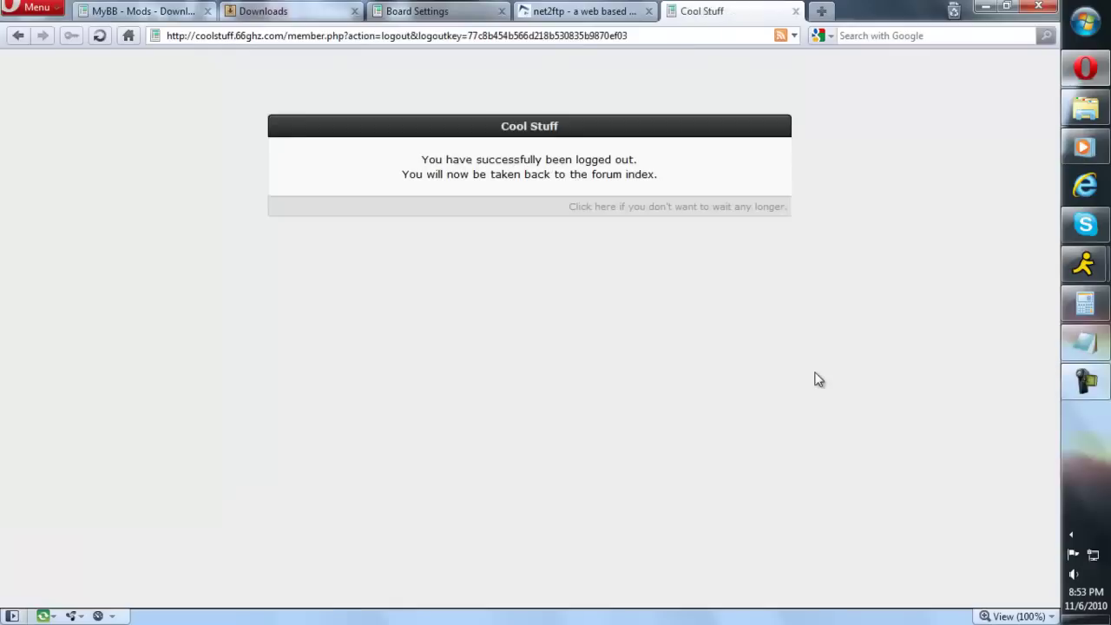